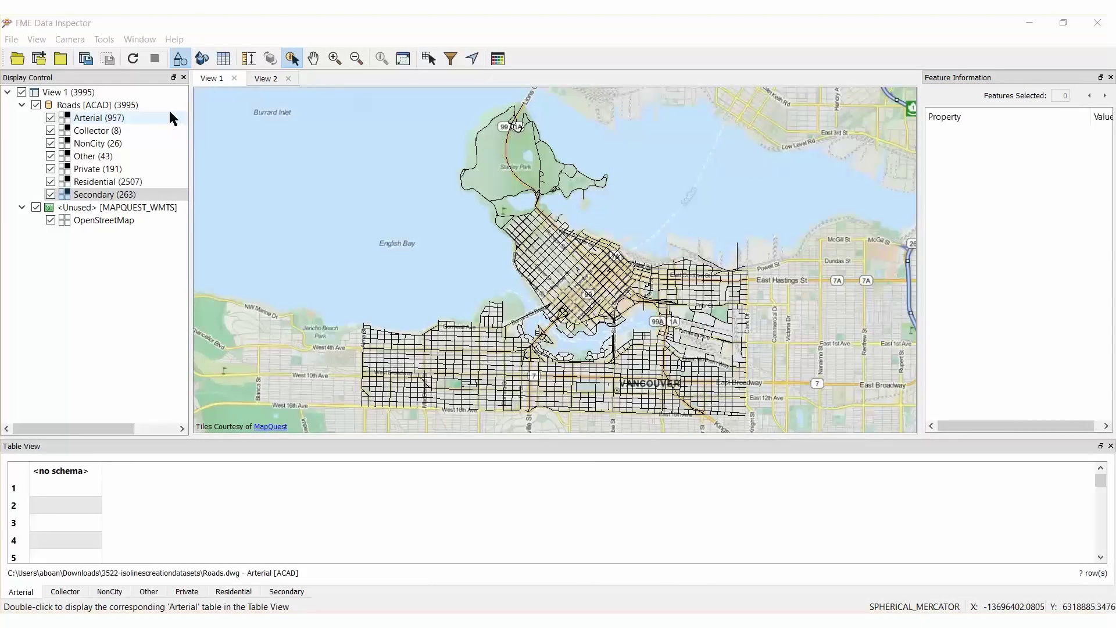
Show the FireHallsWithZones data in View 2 and inspect fire hall 4's attributes.
click(265, 79)
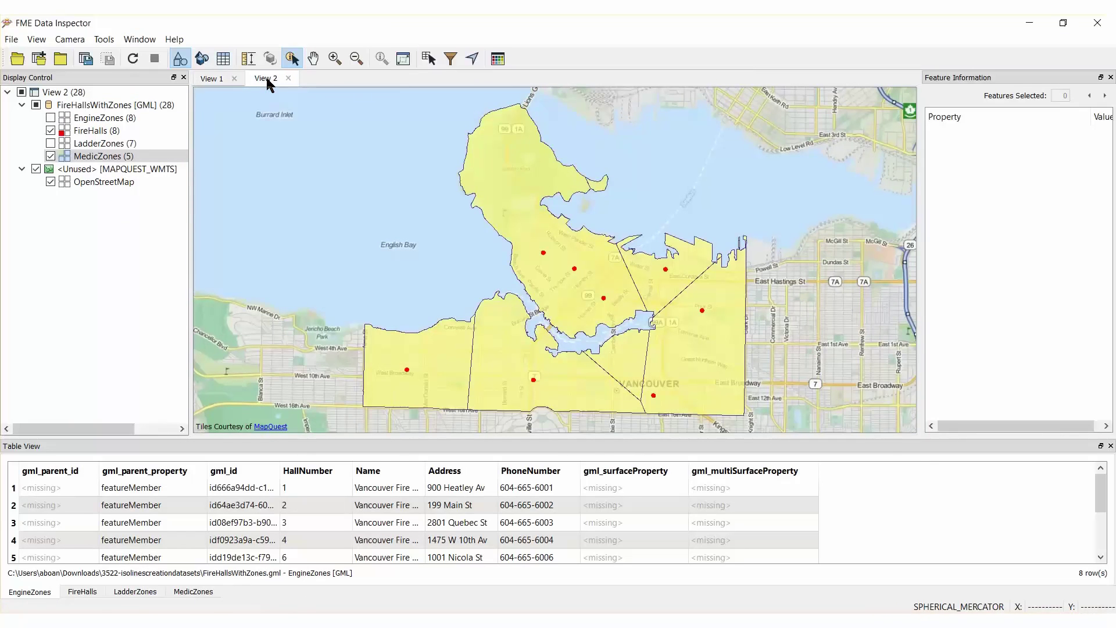
click(533, 380)
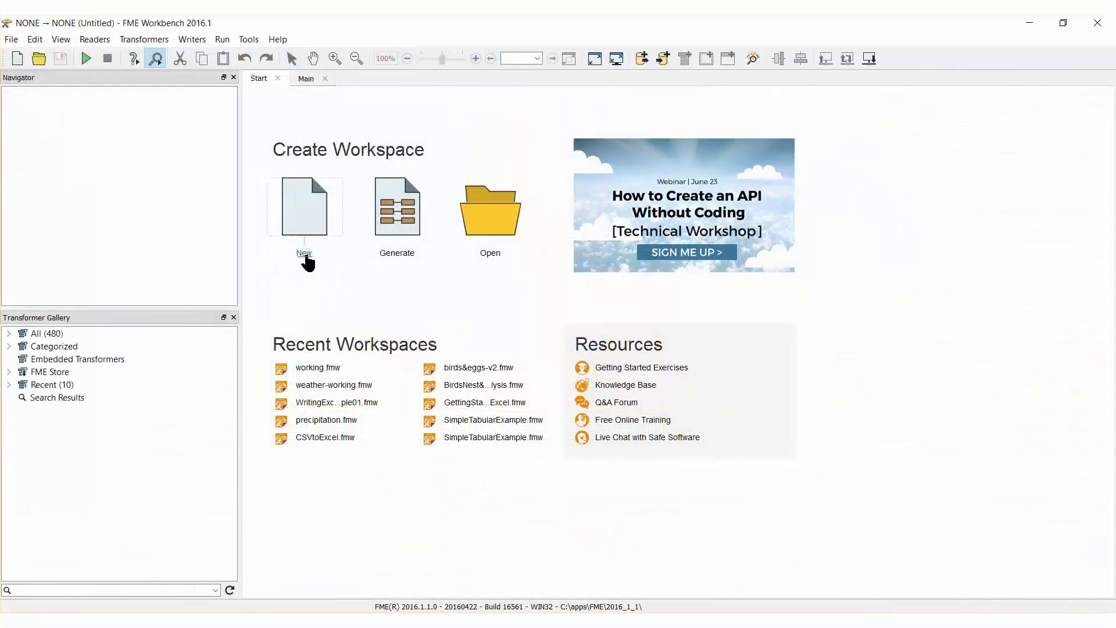
Start a new blank workspace and add a reader in Autodesk AutoCAD DWG/DXF format.
click(306, 257)
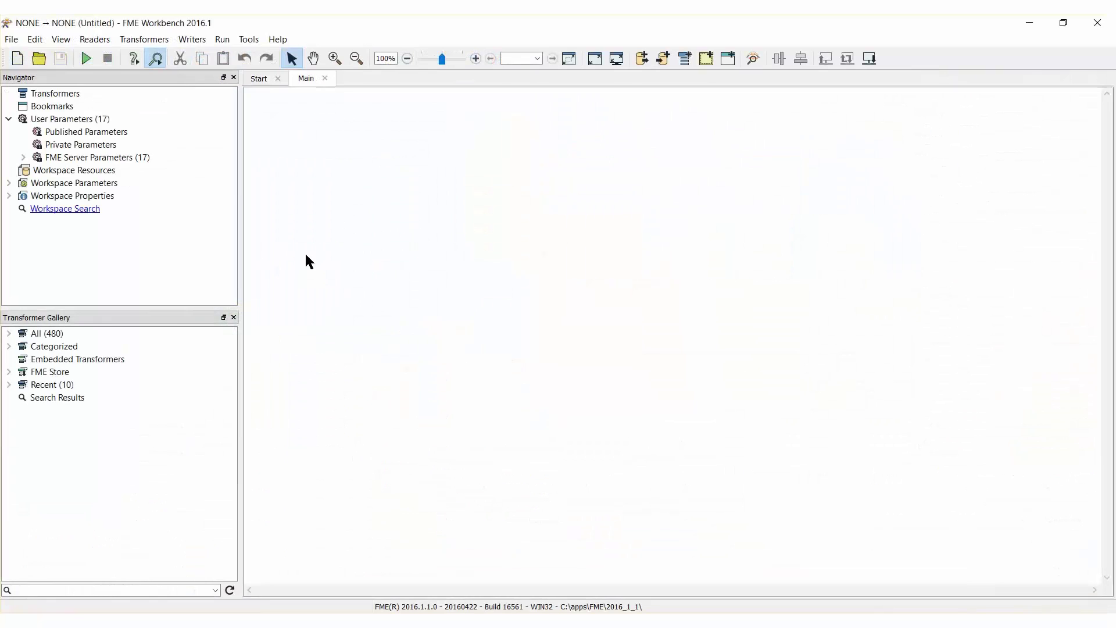
click(94, 40)
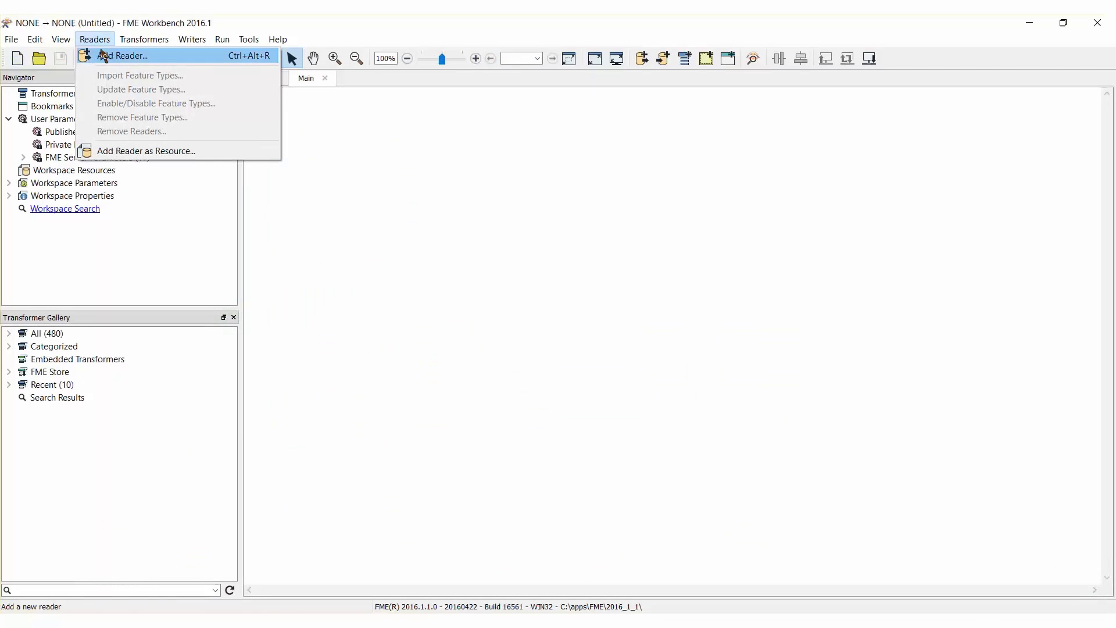
click(102, 56)
text(cad)
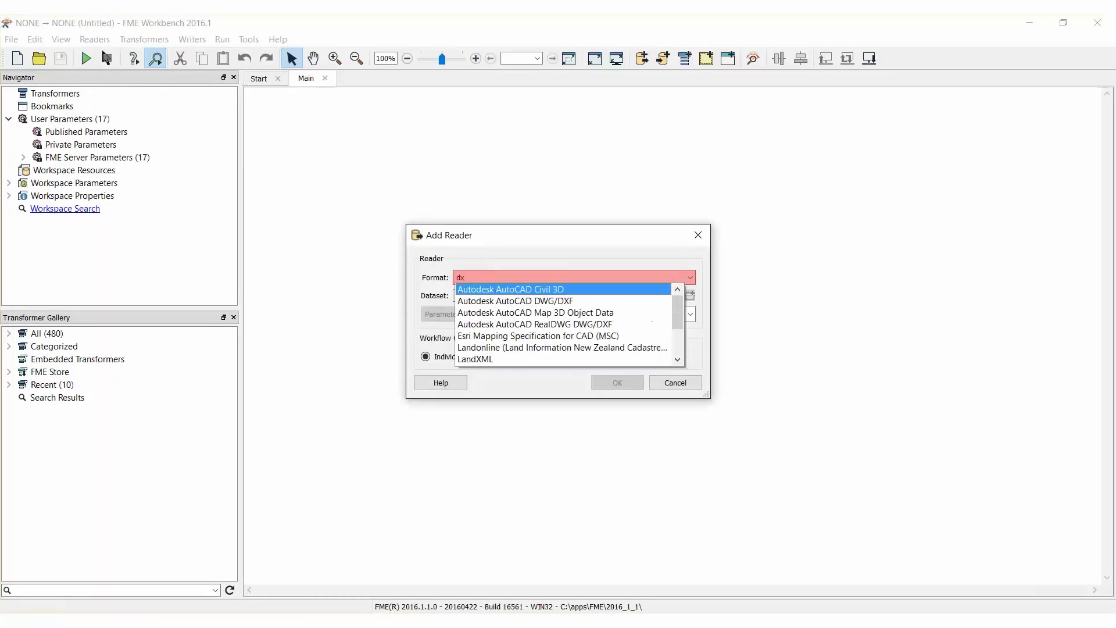
key(Down)
key(Return)
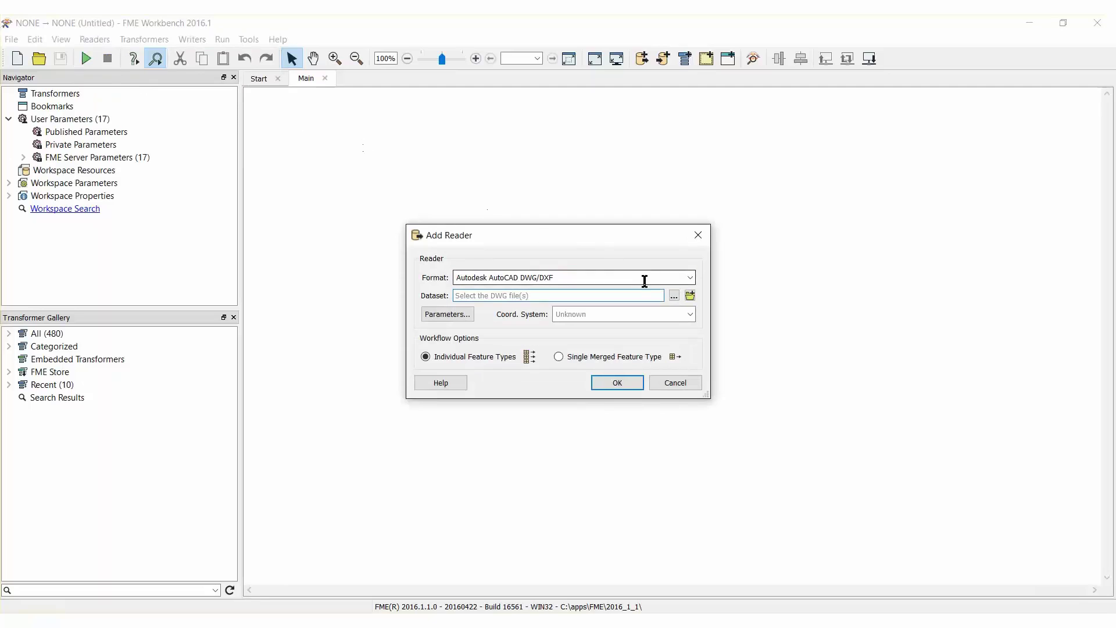
Use Roads.dwg from the 3522-isolinescreationdatasets folder as a single merged feature type.
click(674, 296)
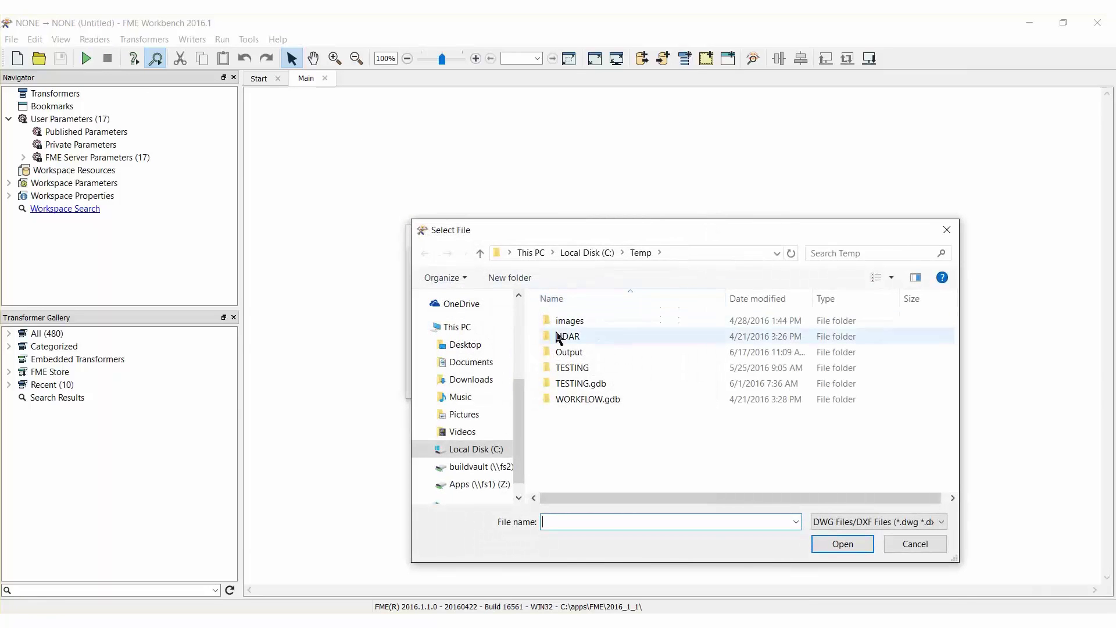
click(480, 379)
double_click(581, 337)
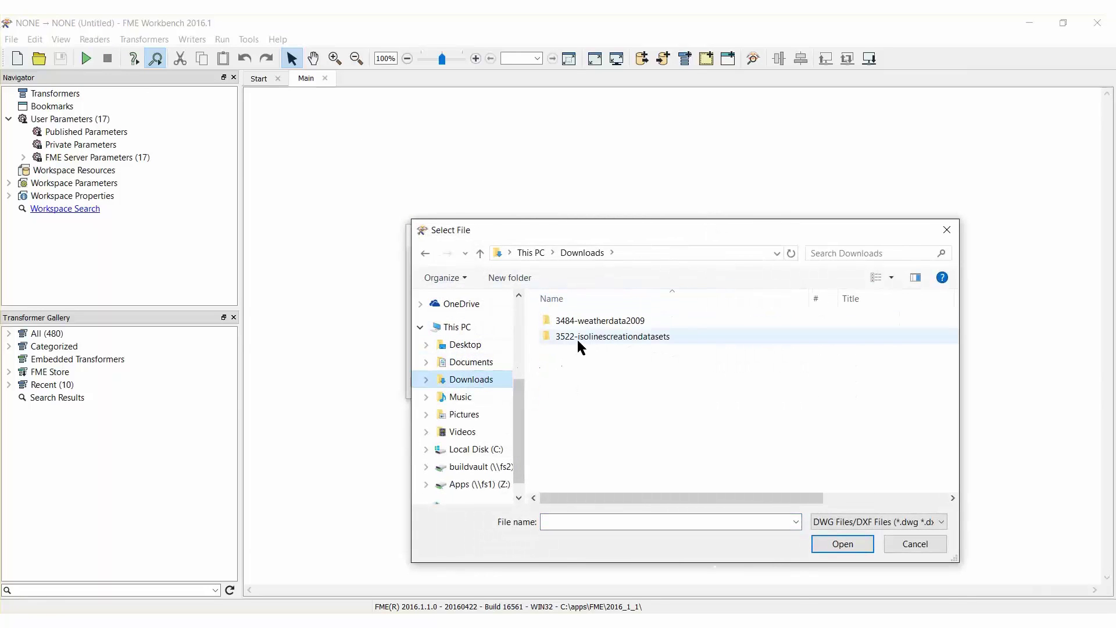
click(574, 321)
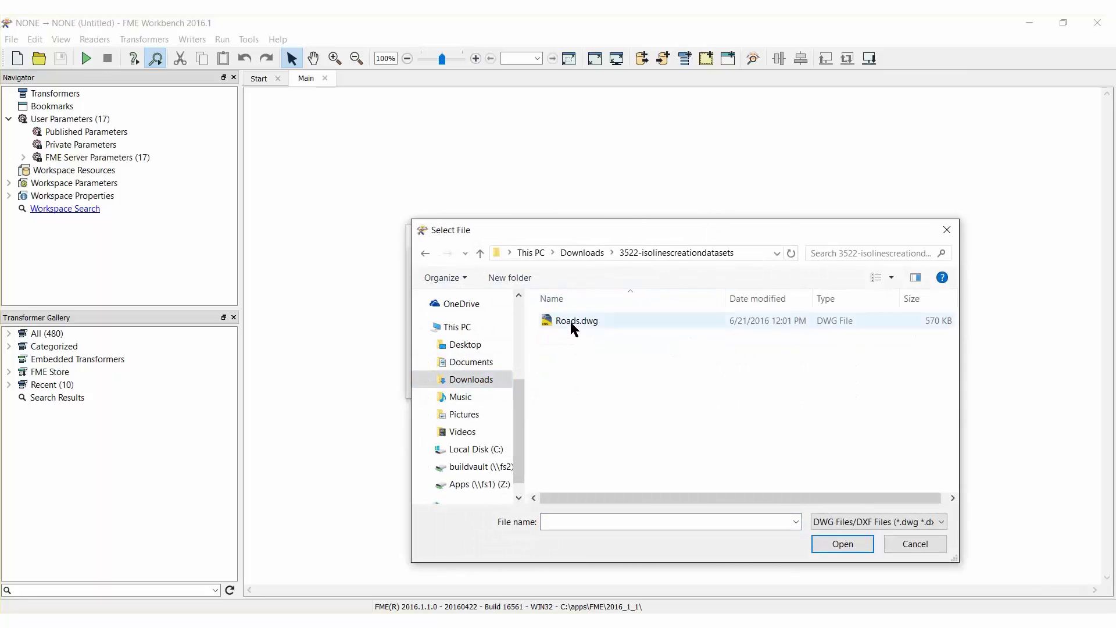
click(840, 542)
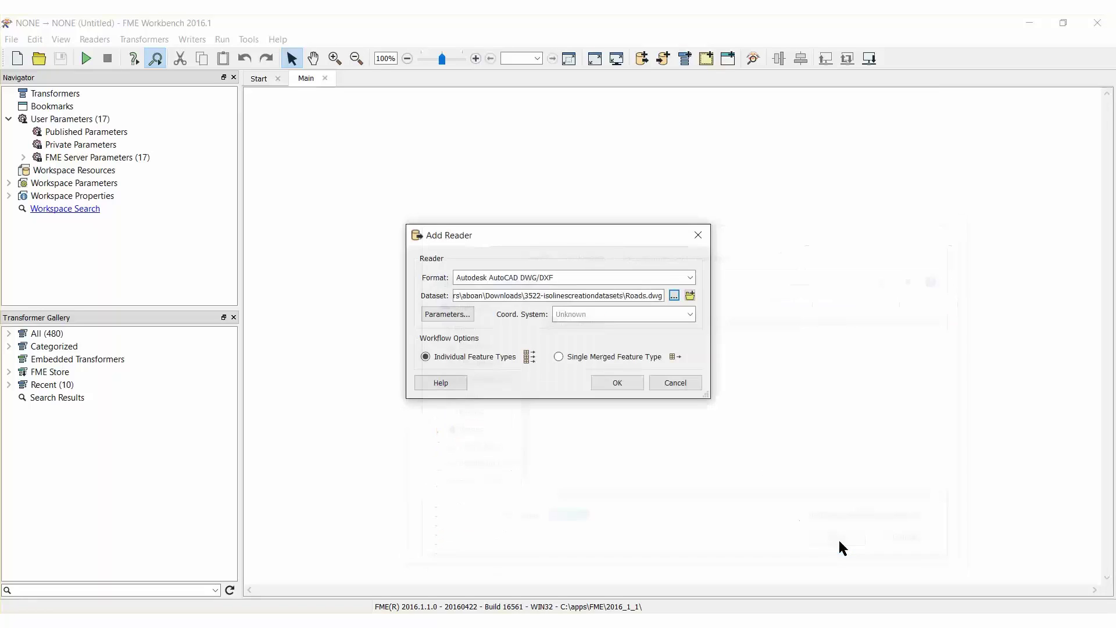
click(588, 358)
click(604, 379)
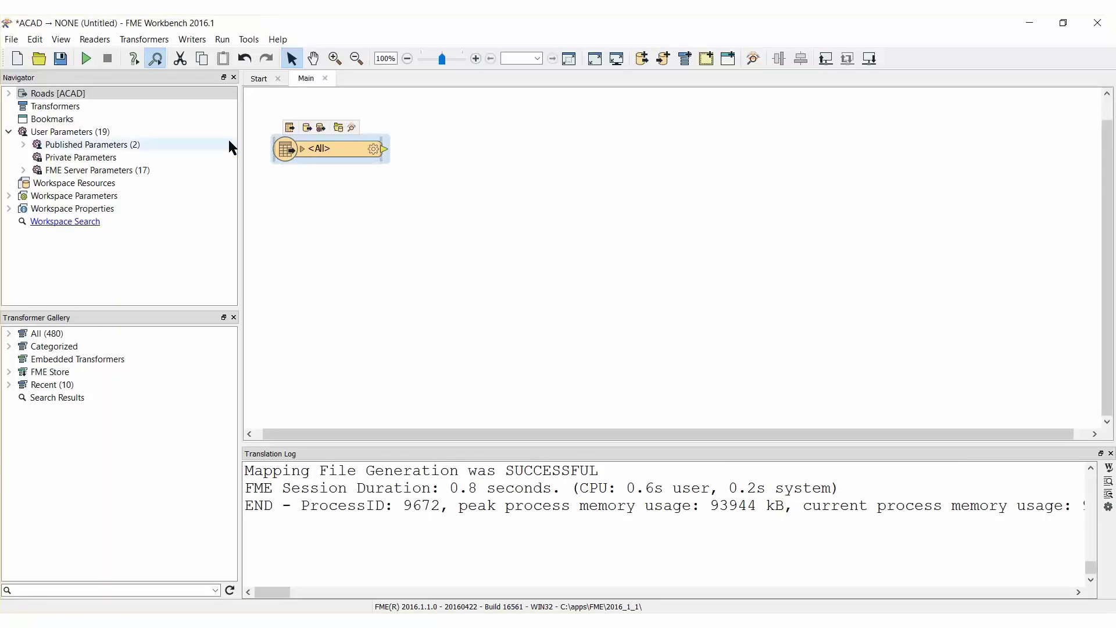
Add a second reader using the GML format.
click(94, 39)
click(104, 57)
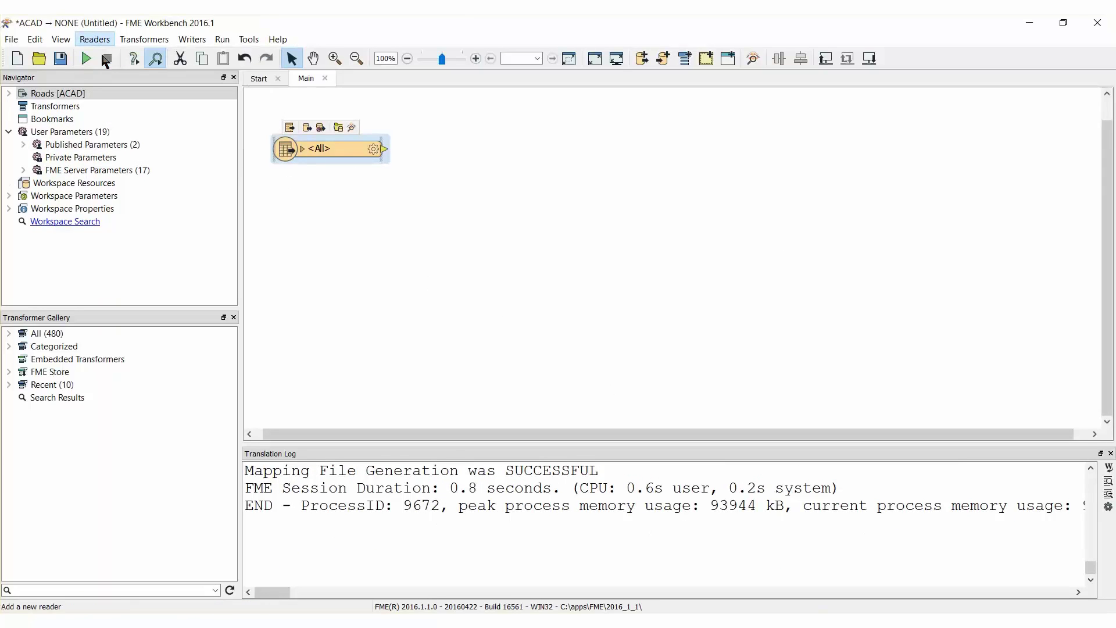
click(561, 277)
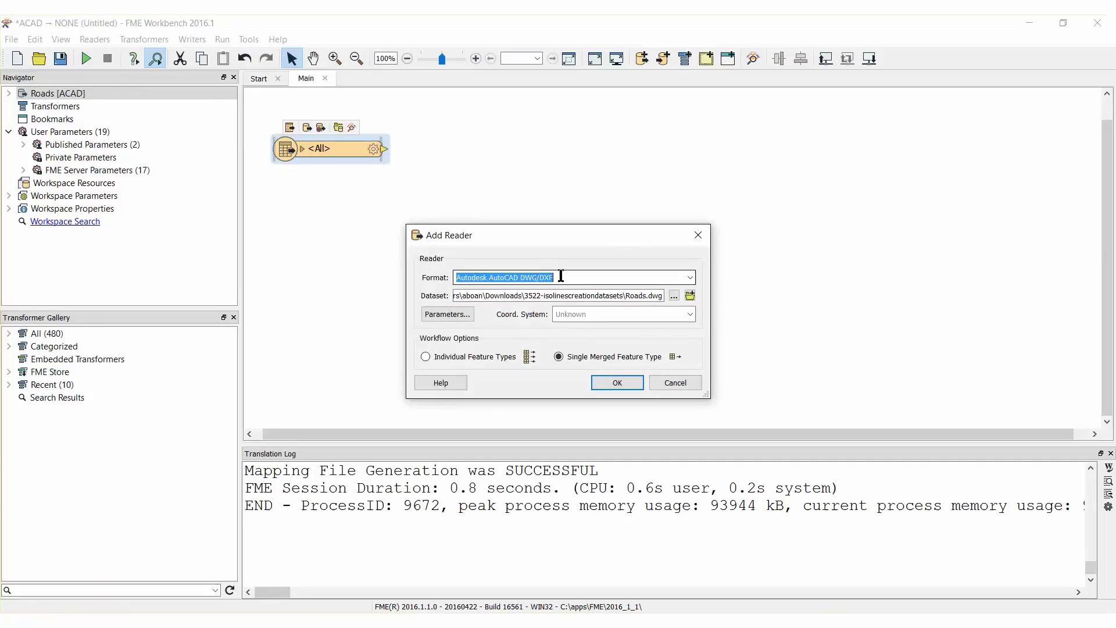
text(gml)
key(Return)
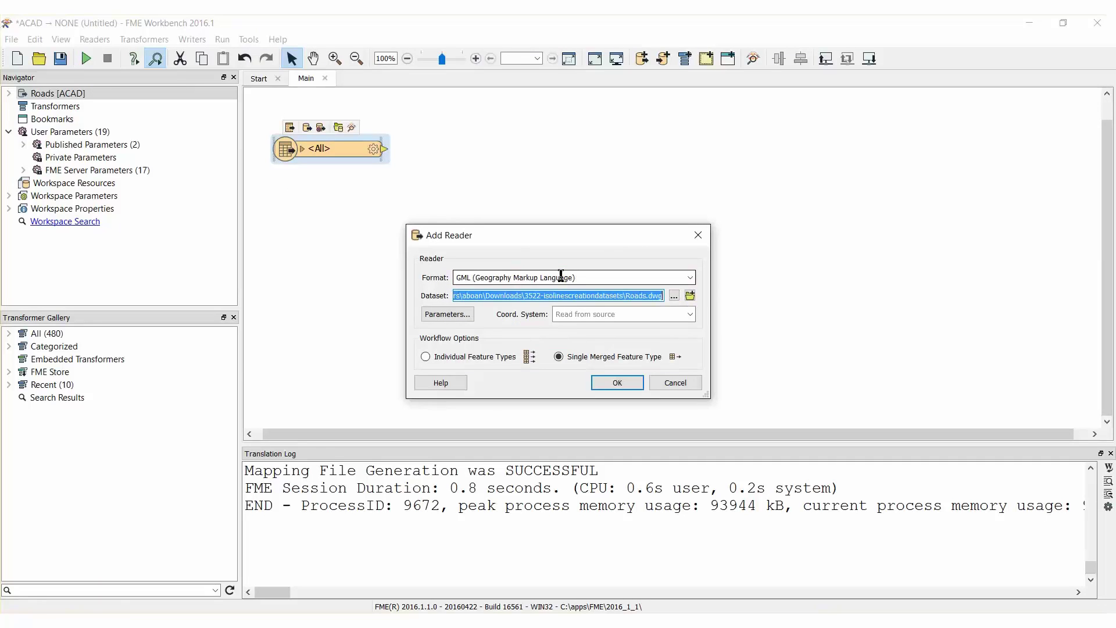
Use FireHallsWithZones.gml as the dataset, read as individual feature types.
click(675, 295)
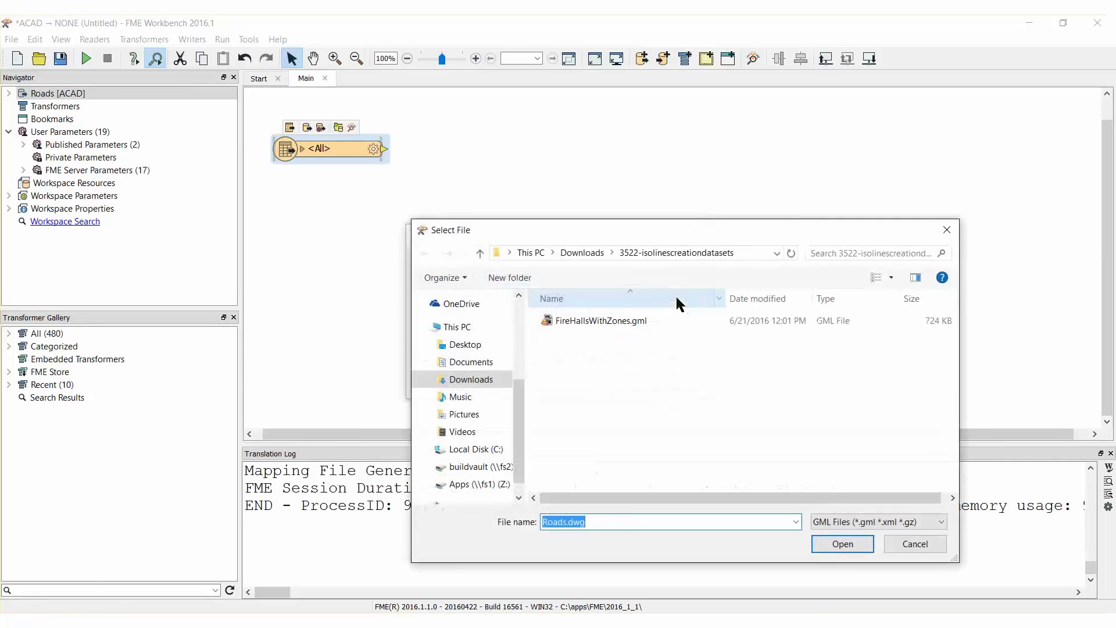
click(643, 321)
click(828, 540)
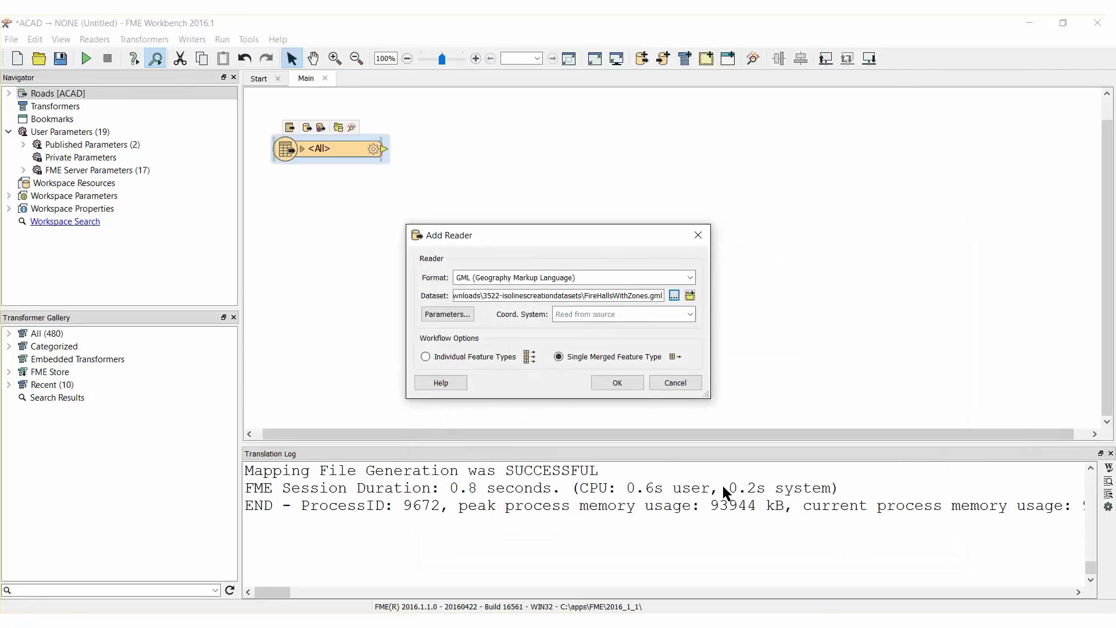
click(486, 361)
click(617, 383)
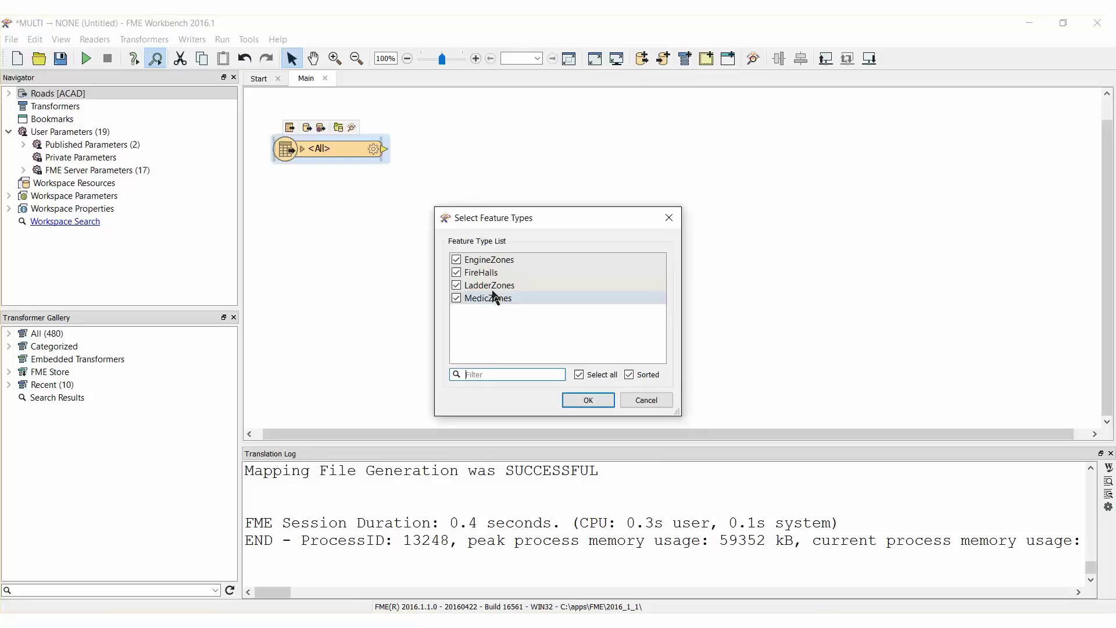
Exclude EngineZones and LadderZones, keeping only FireHalls and MedicZones.
click(457, 260)
click(457, 286)
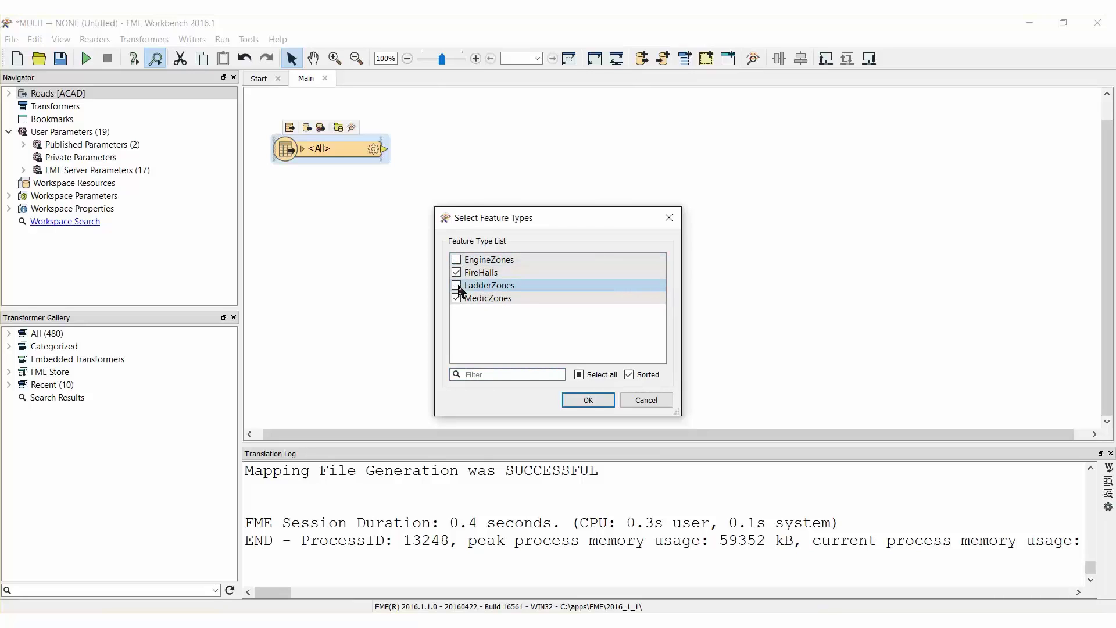
click(584, 400)
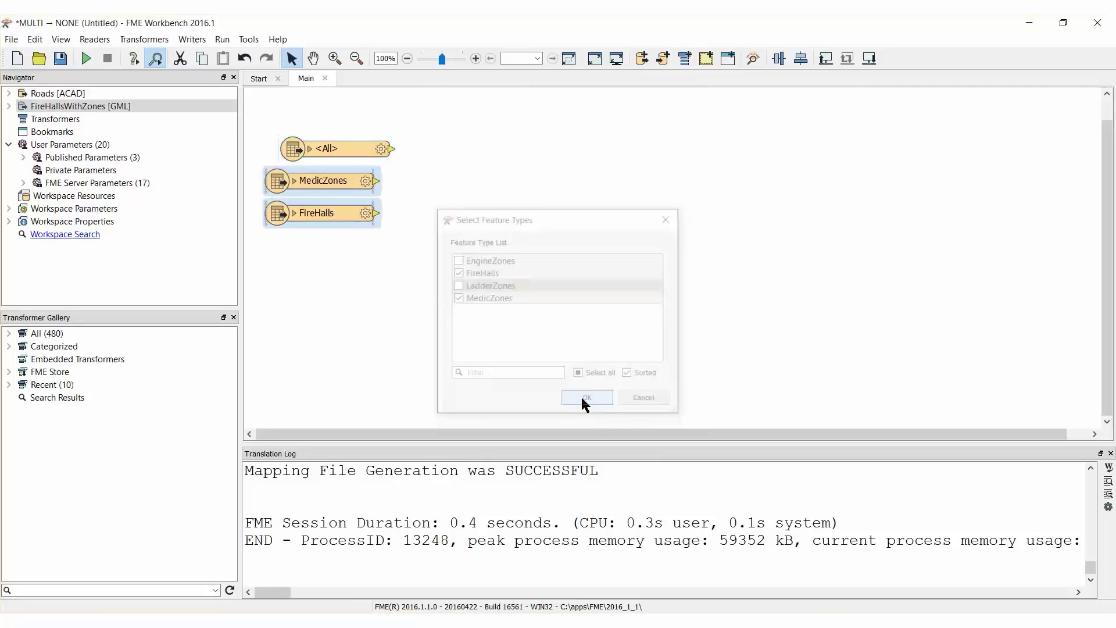
Move MedicZones and FireHalls apart and attach a new Tester to FireHalls.
click(347, 185)
drag(348, 183, 354, 330)
drag(323, 215, 329, 236)
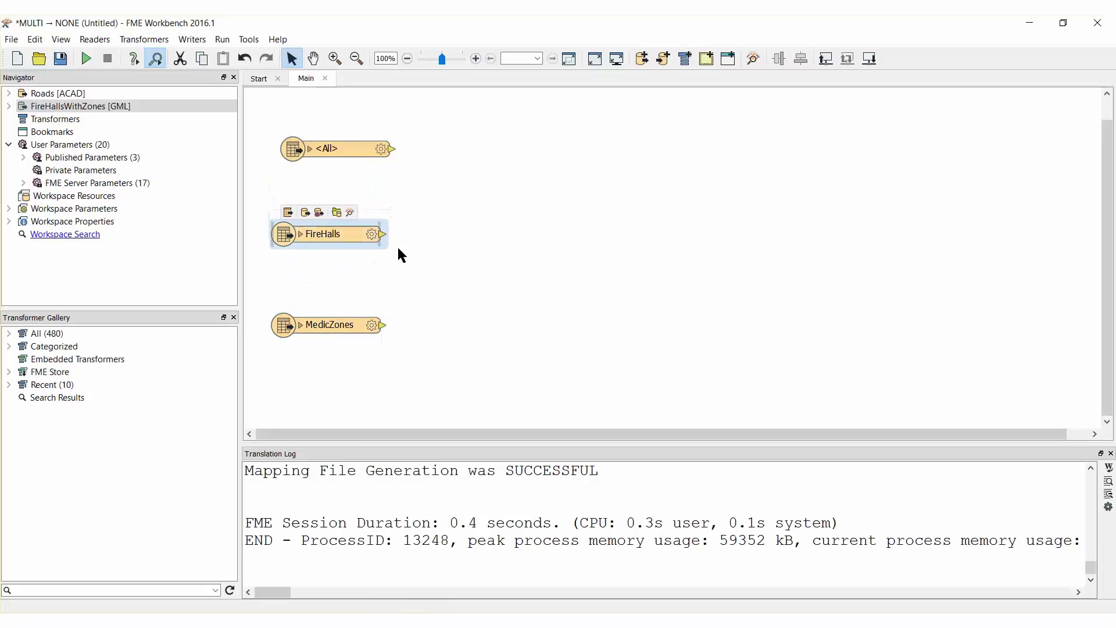
click(471, 267)
text(tester)
key(Return)
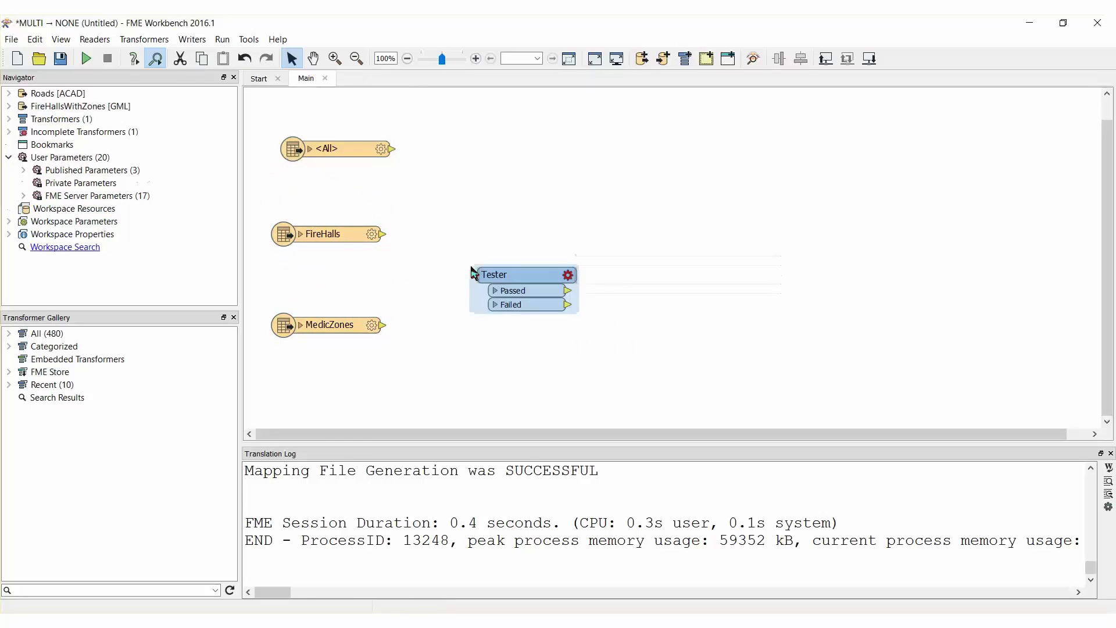
drag(500, 270, 472, 237)
Set the Tester to pass features whose Name attribute ends with 4.
double_click(471, 235)
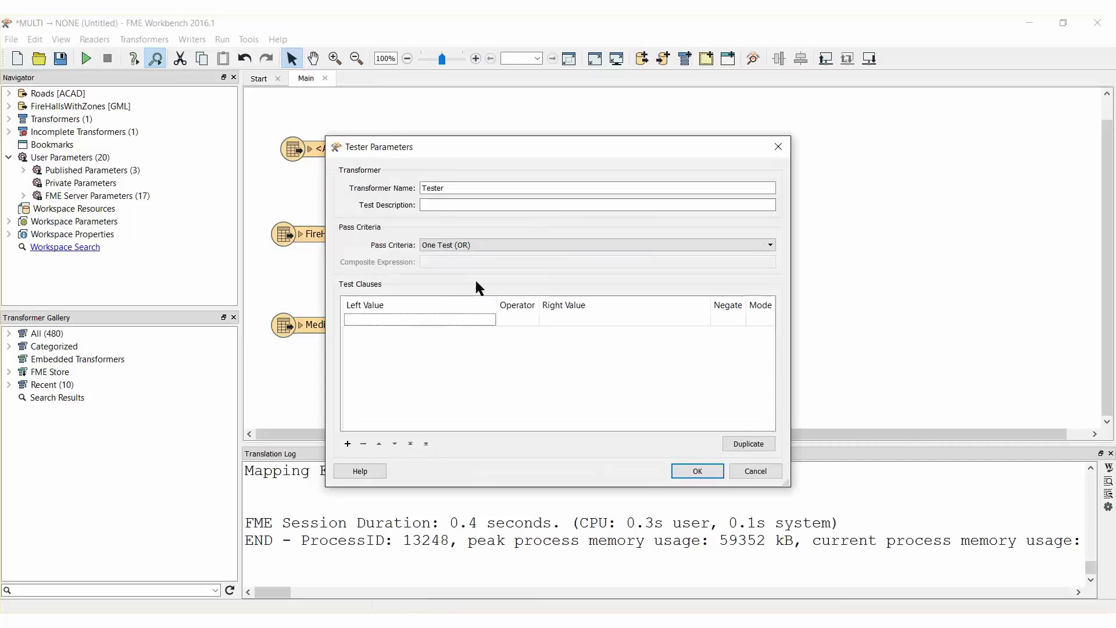
click(492, 323)
click(490, 320)
mouse_move(512, 336)
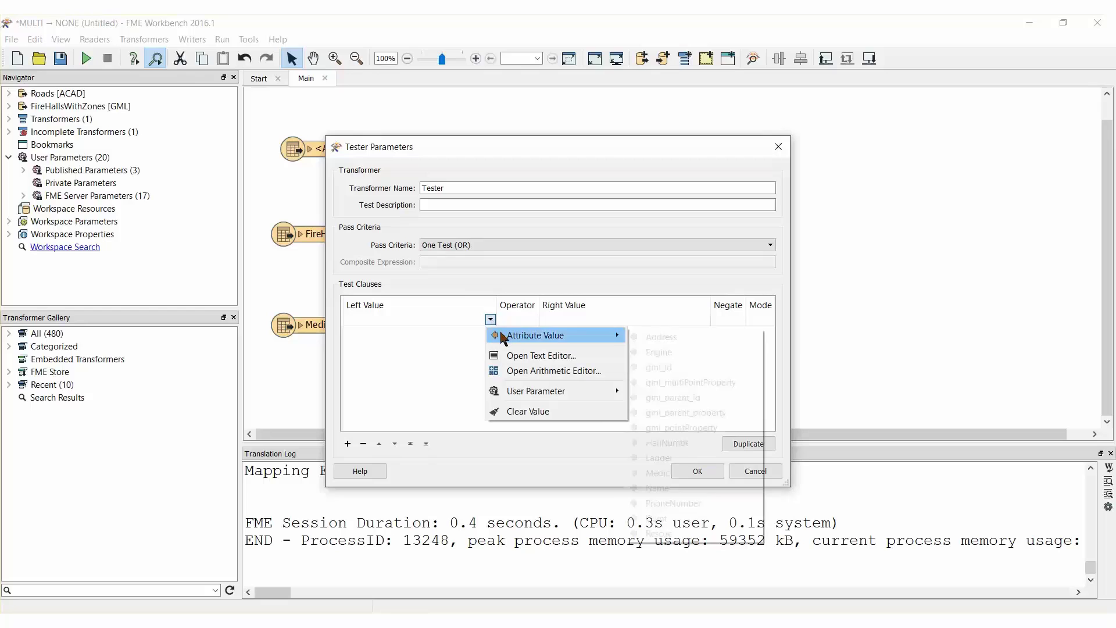
click(662, 488)
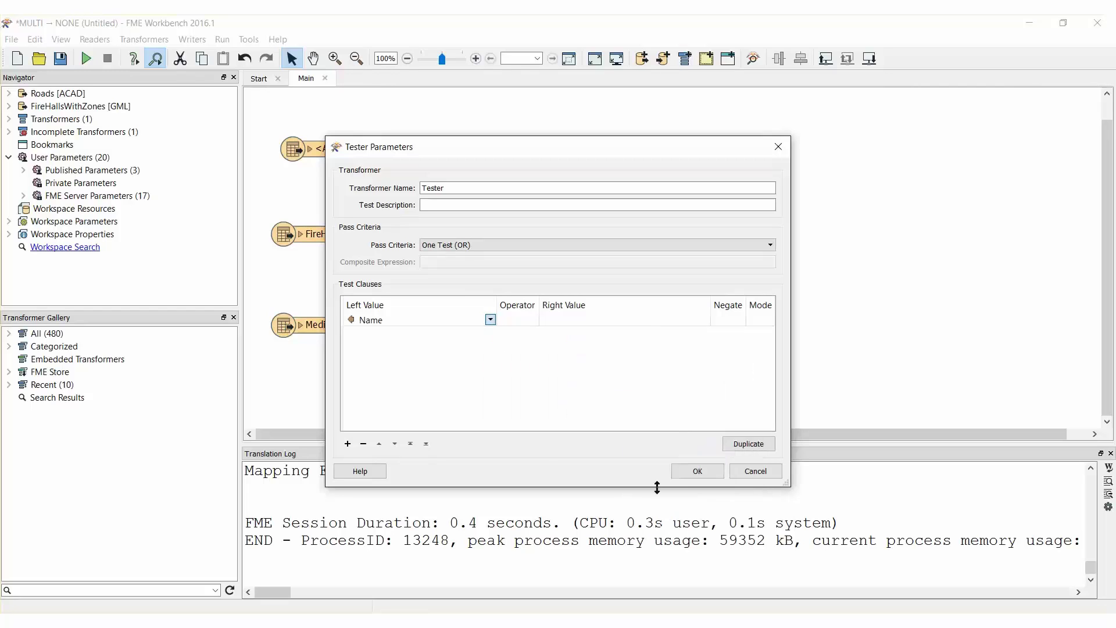
click(532, 320)
click(532, 320)
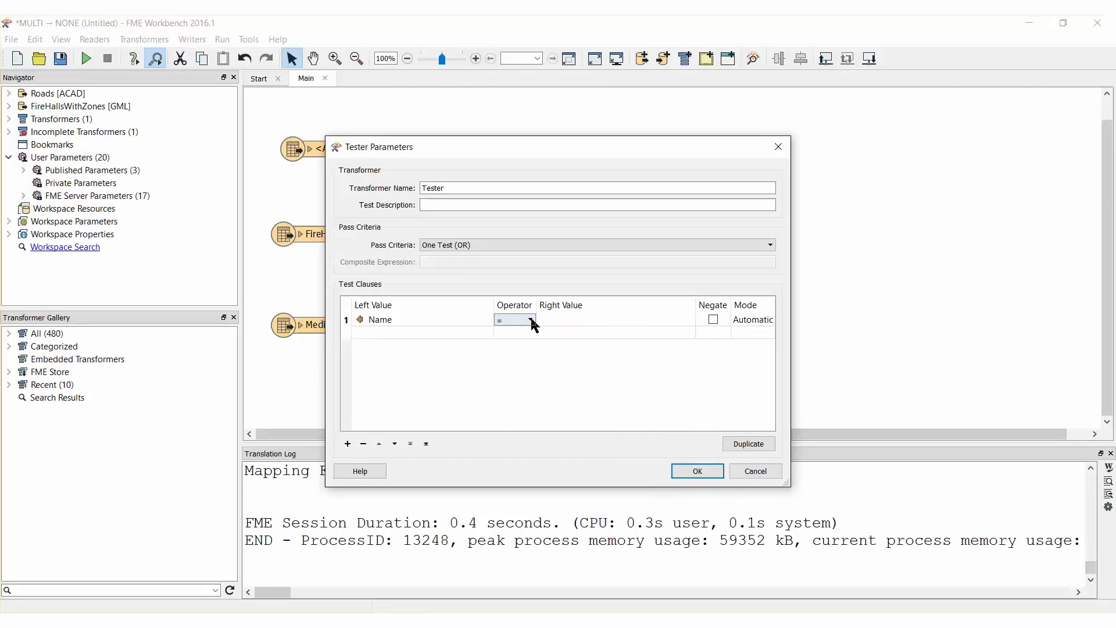
click(531, 320)
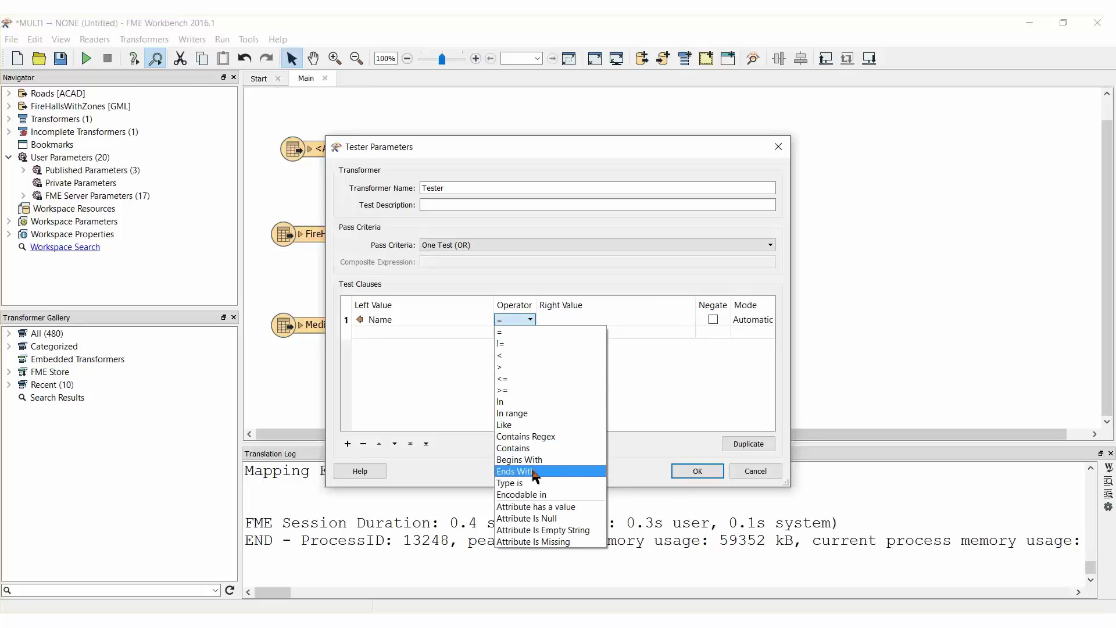
click(529, 471)
click(557, 320)
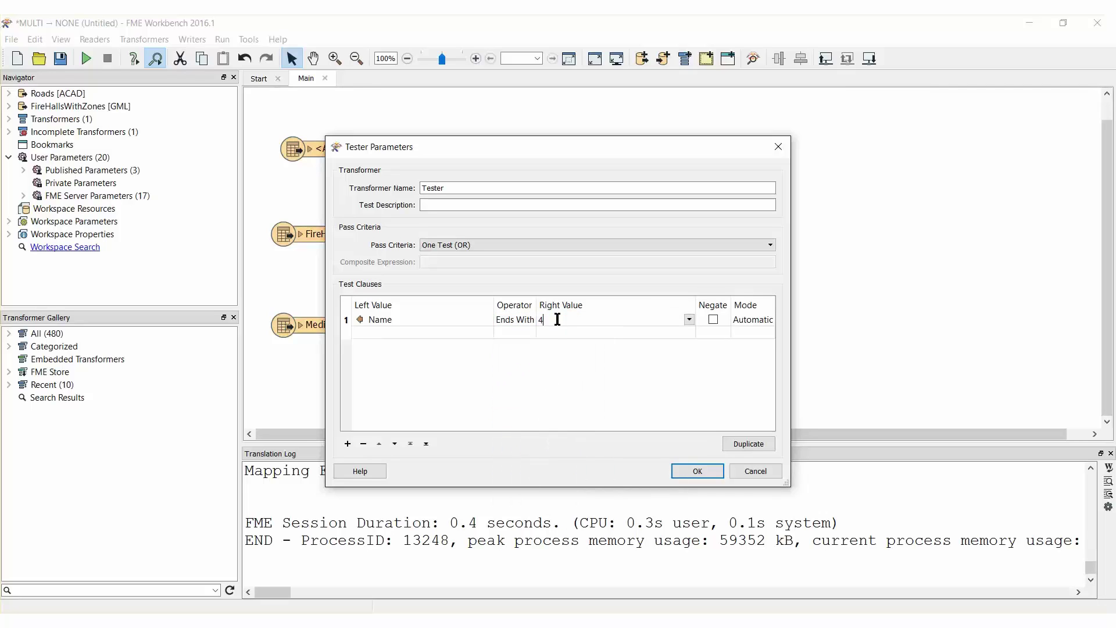
click(693, 472)
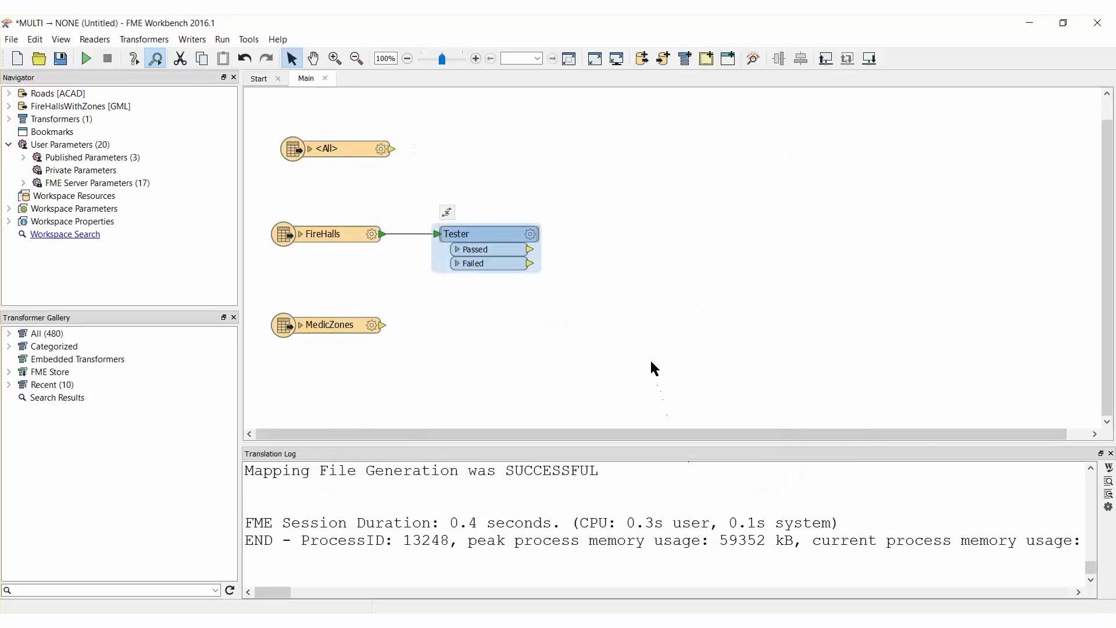
Place a NetworkCostCalculator beside the Tester.
click(652, 362)
text(network)
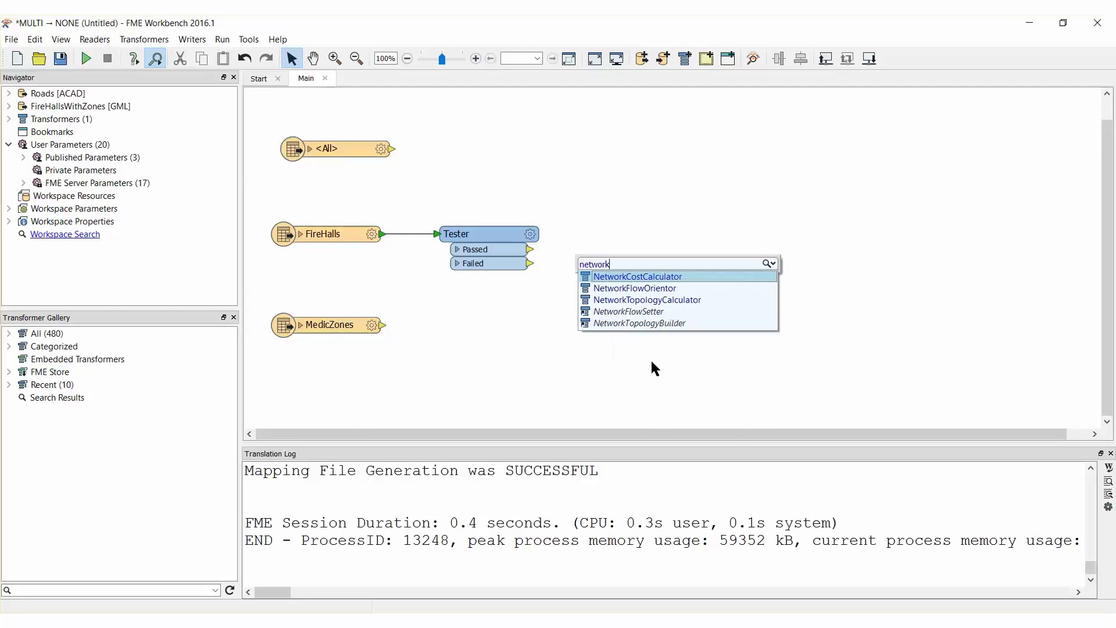
key(Return)
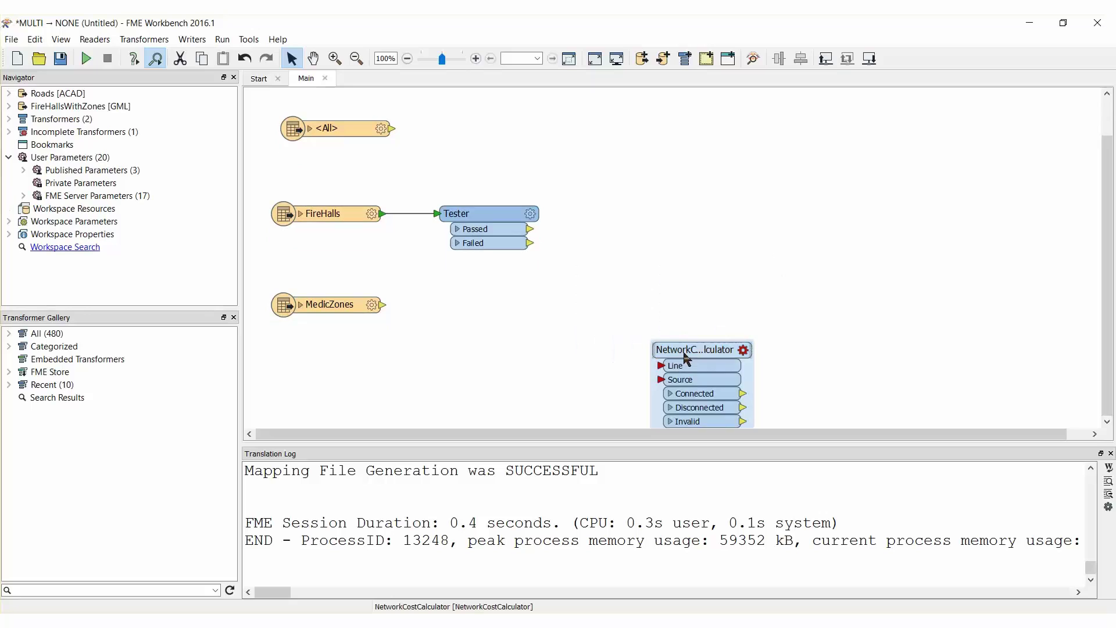
drag(684, 350, 619, 132)
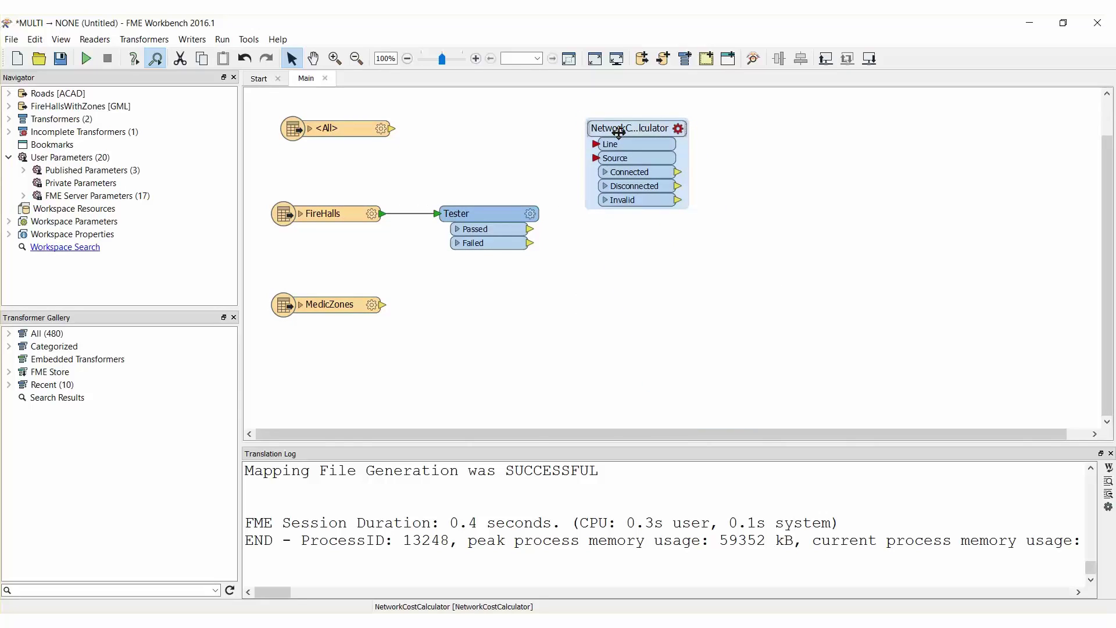
click(545, 138)
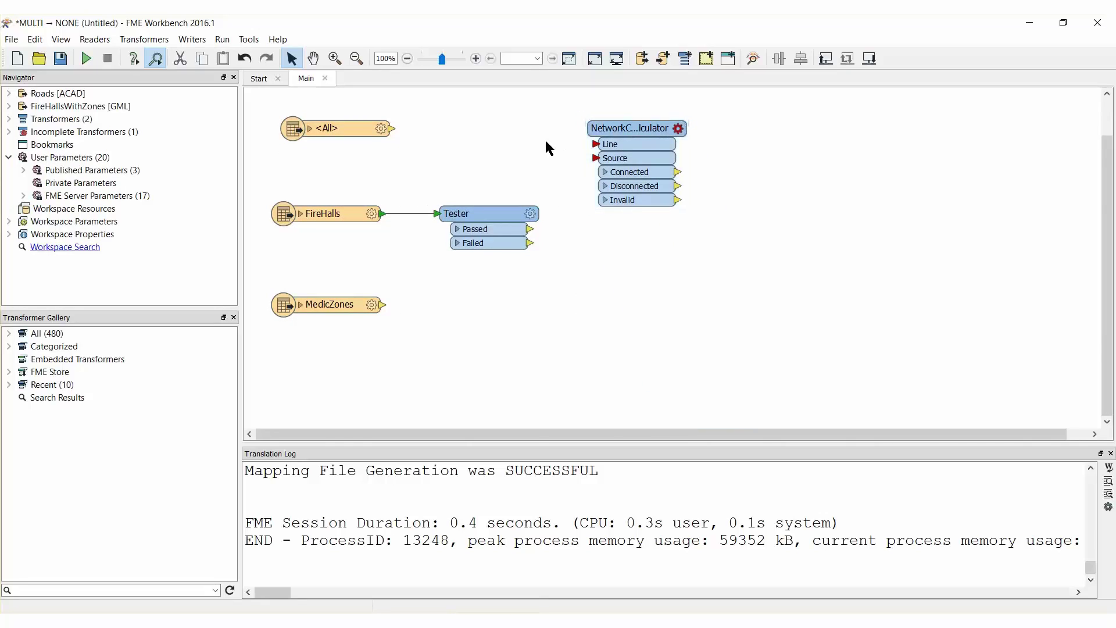
Connect the Tester's Passed output to Source and the roads <All> output to Line.
click(530, 229)
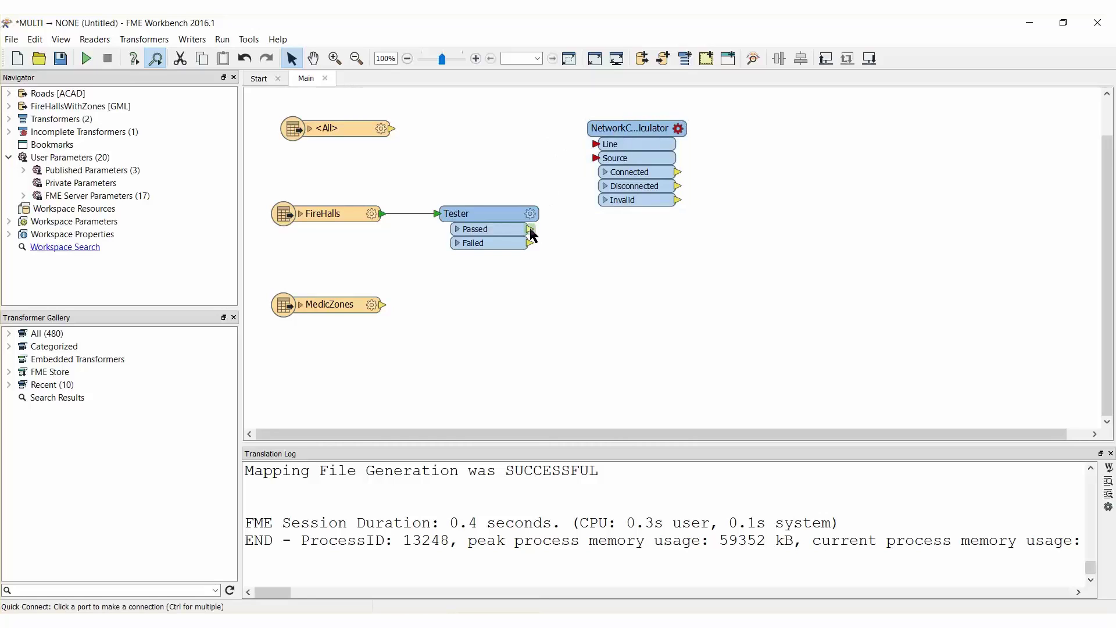
click(594, 158)
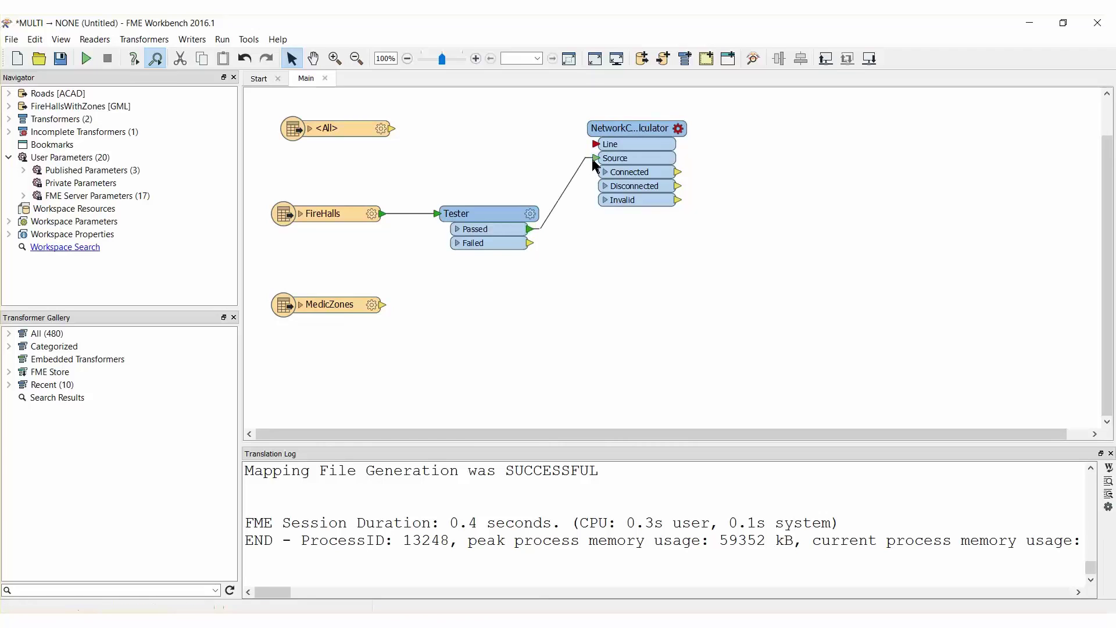
click(392, 129)
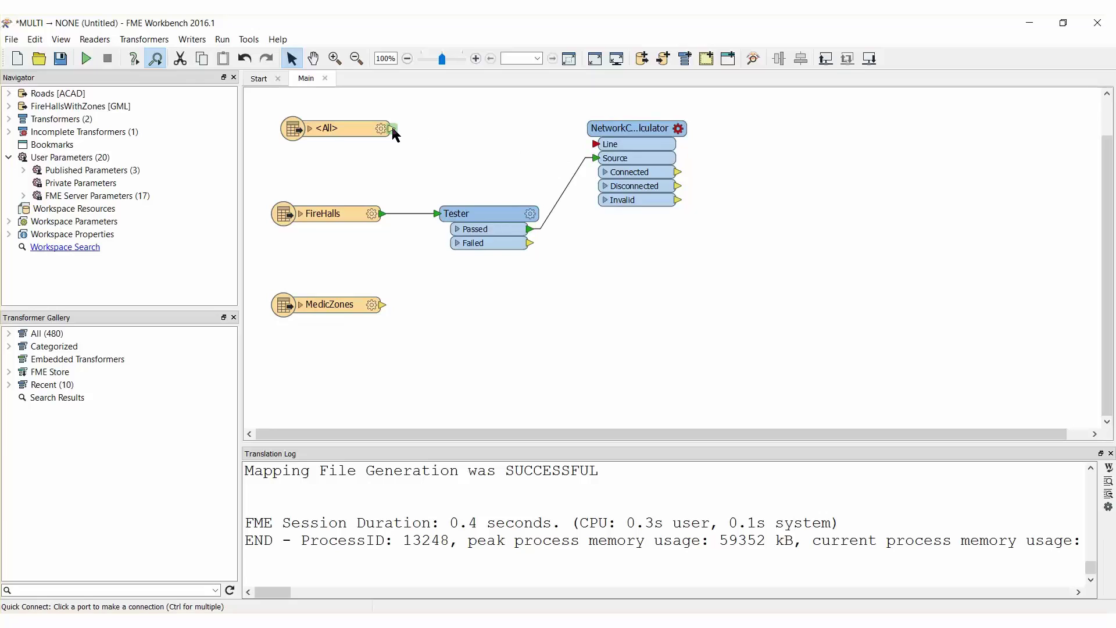
click(595, 144)
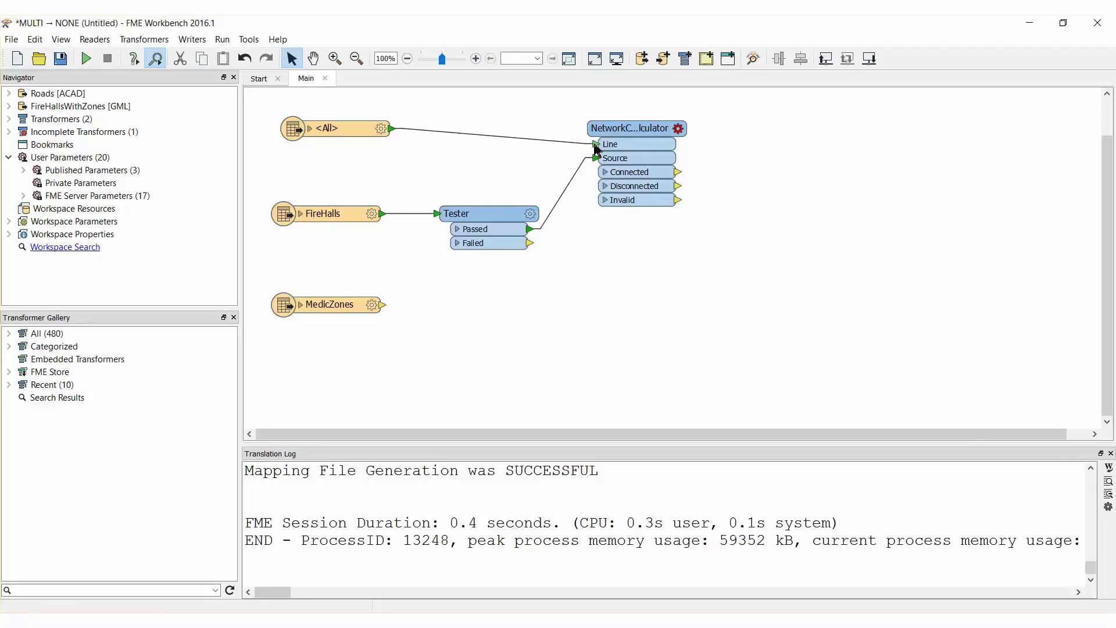
click(635, 132)
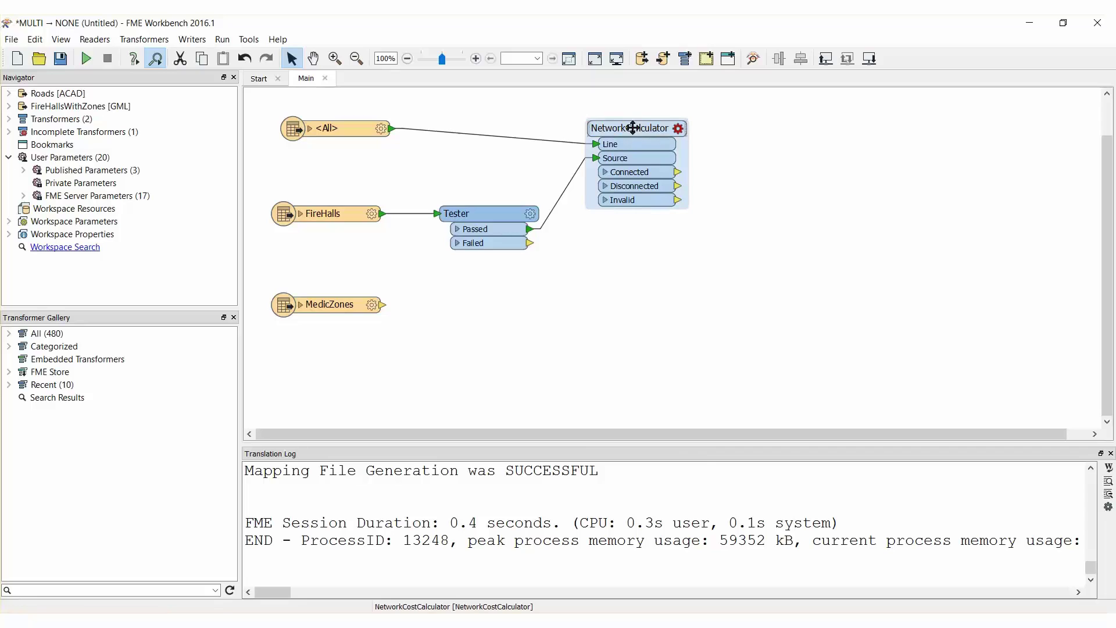
Set optimal cost output to Z-Values and snap source points with tolerance 100.
double_click(635, 131)
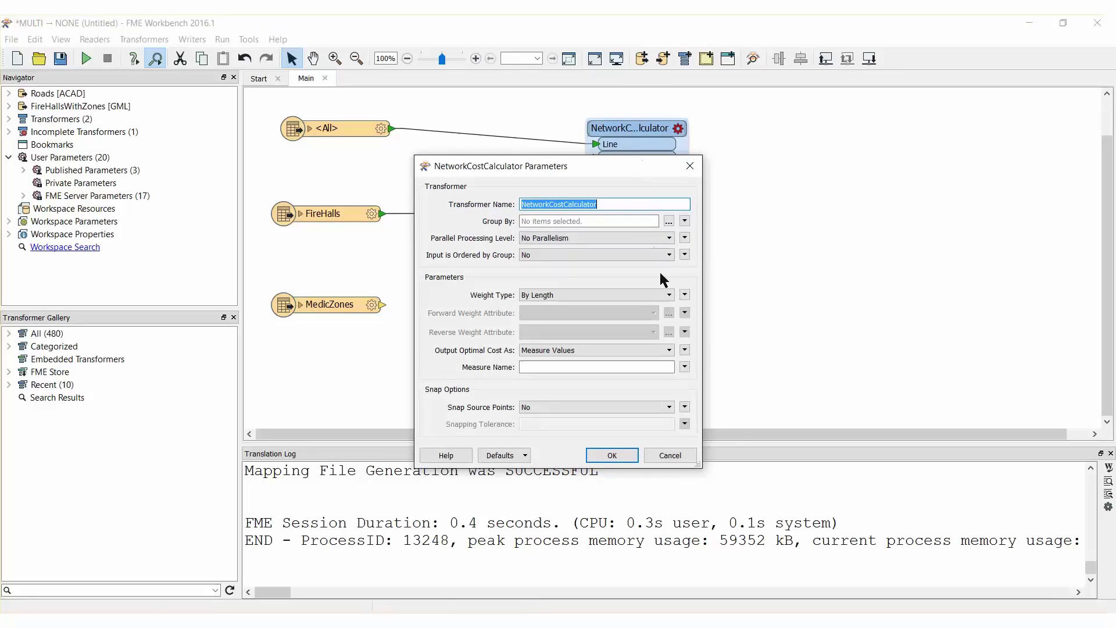
click(669, 351)
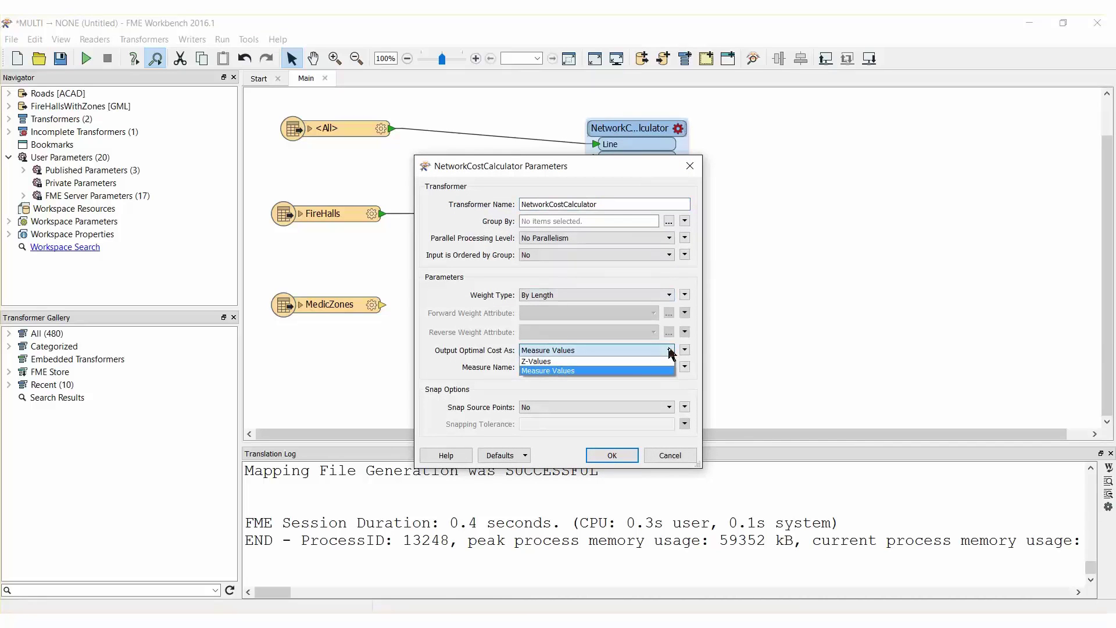
click(668, 358)
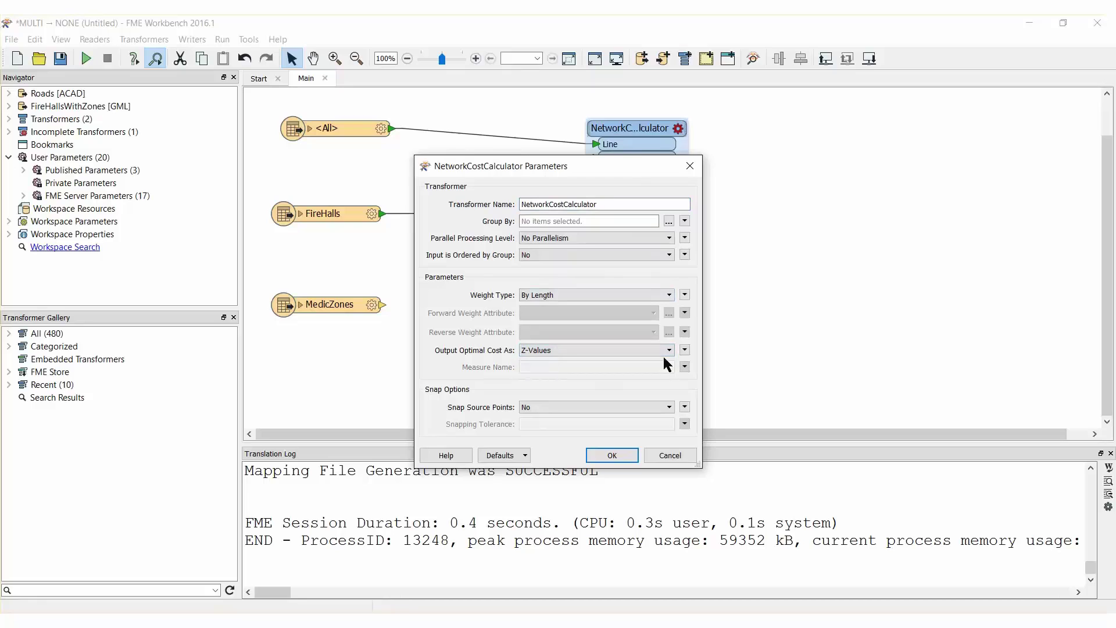
click(669, 407)
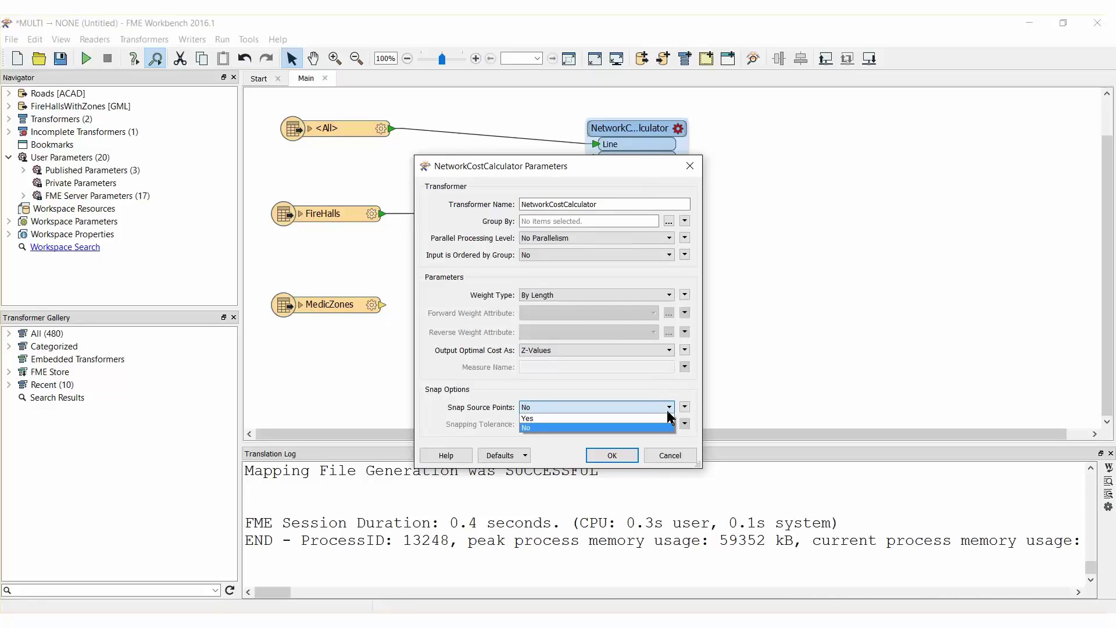
click(669, 418)
click(626, 423)
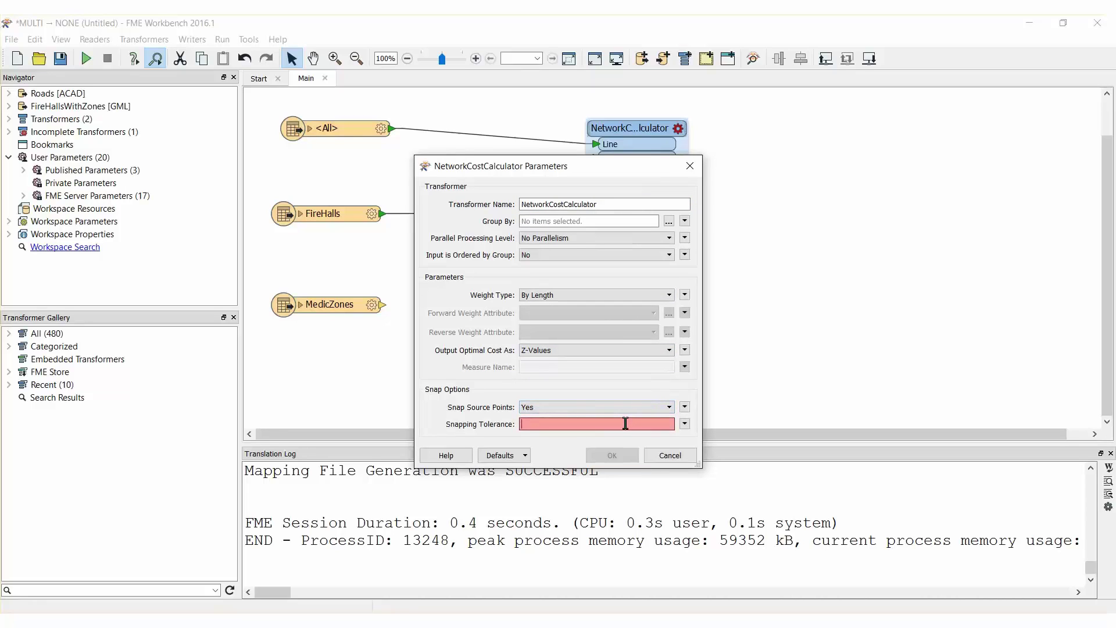
text(100)
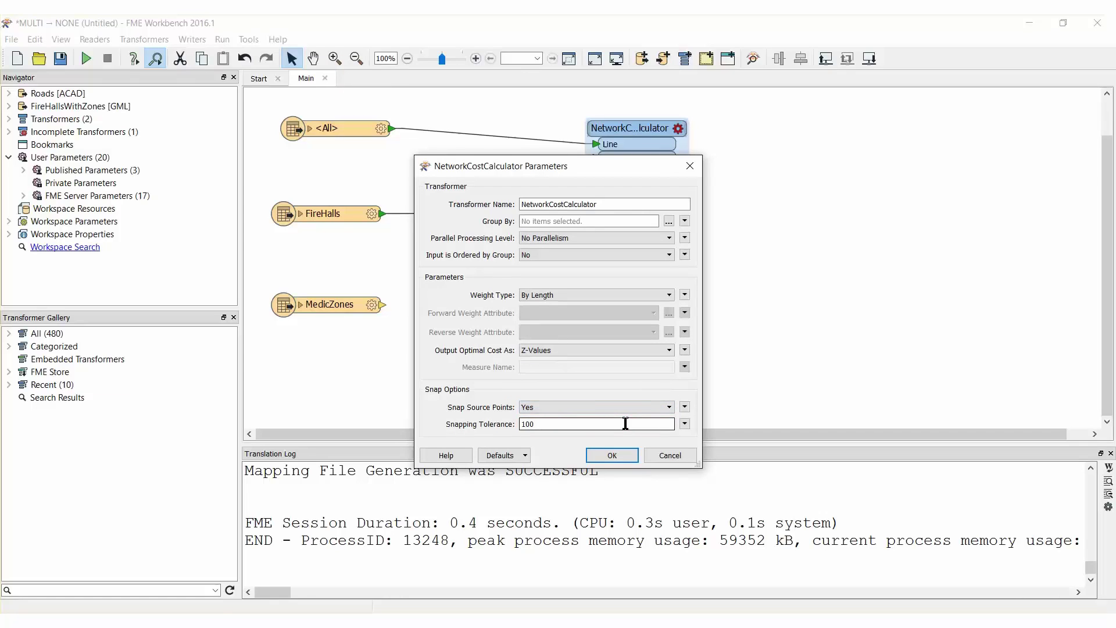
click(612, 455)
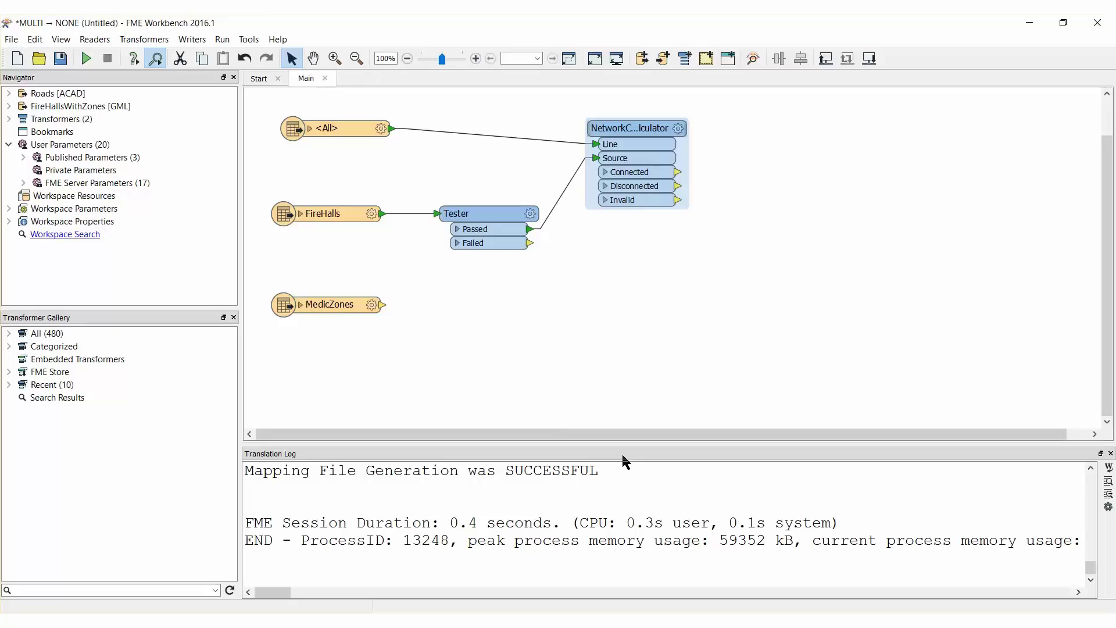
Attach a ContourGenerator to the NetworkCostCalculator's Connected output.
drag(678, 357, 679, 360)
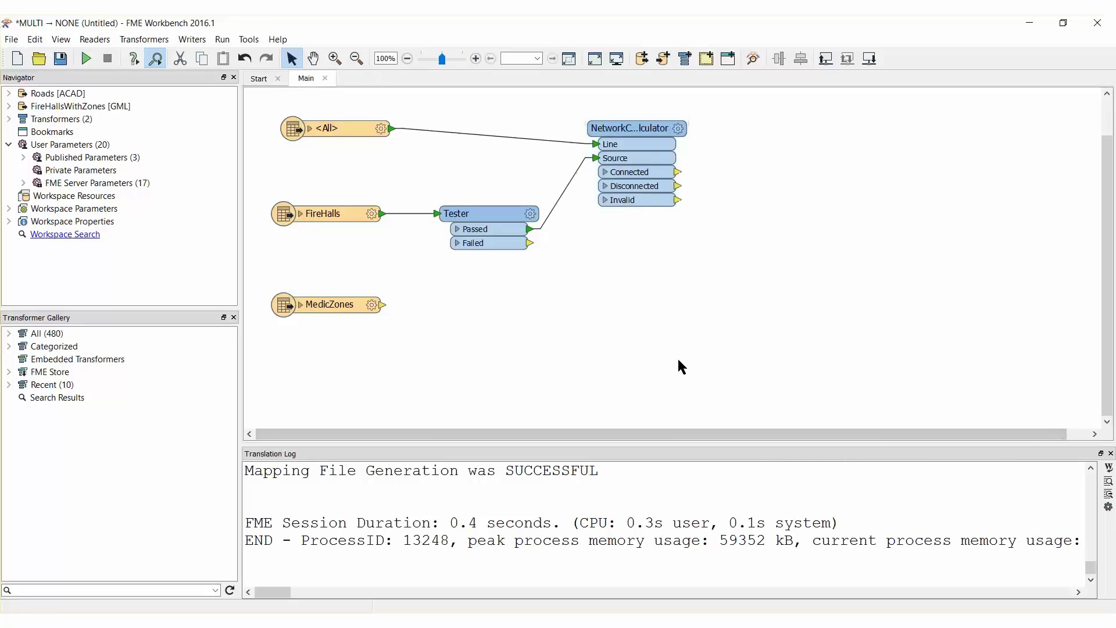
text(contourge)
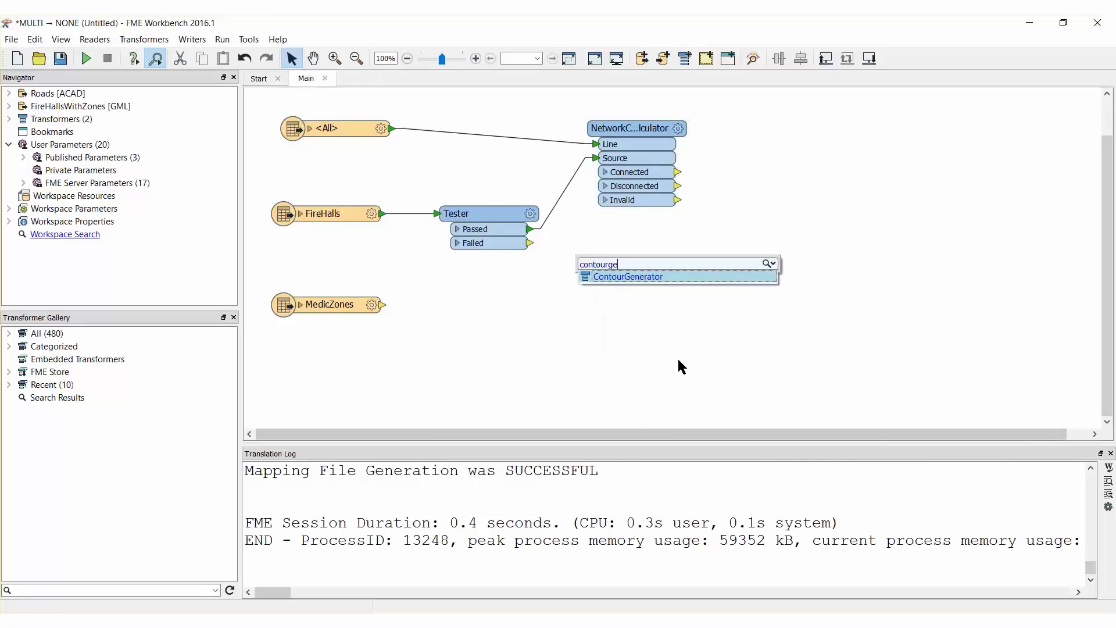
key(Return)
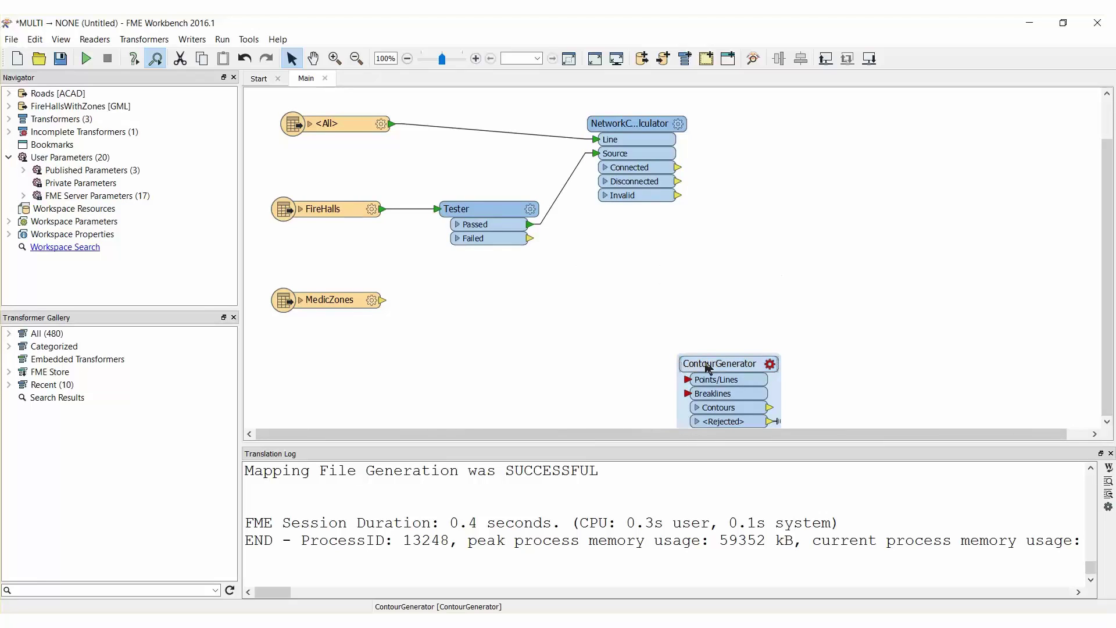
drag(712, 363, 761, 151)
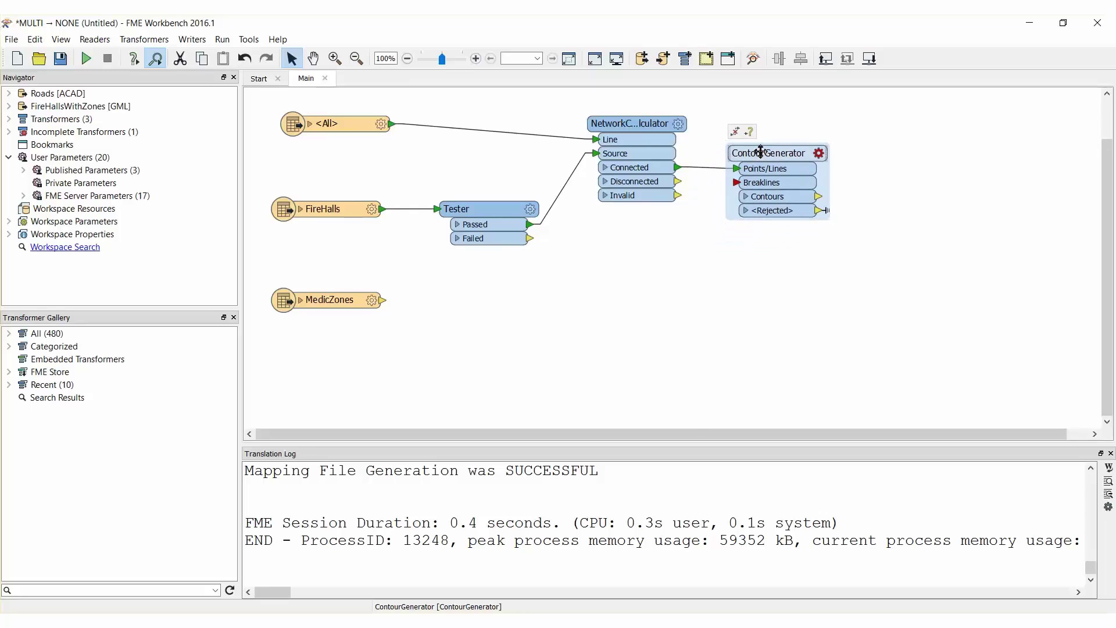
Enter surface tolerance 10 and contour interval 5 in the ContourGenerator parameters.
double_click(761, 152)
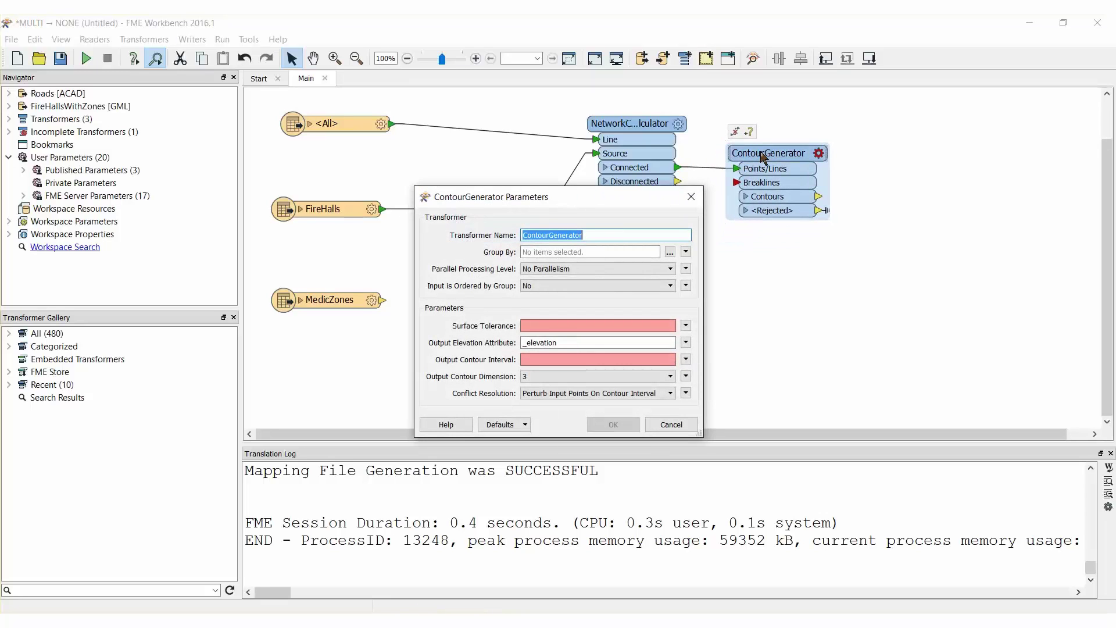
click(606, 327)
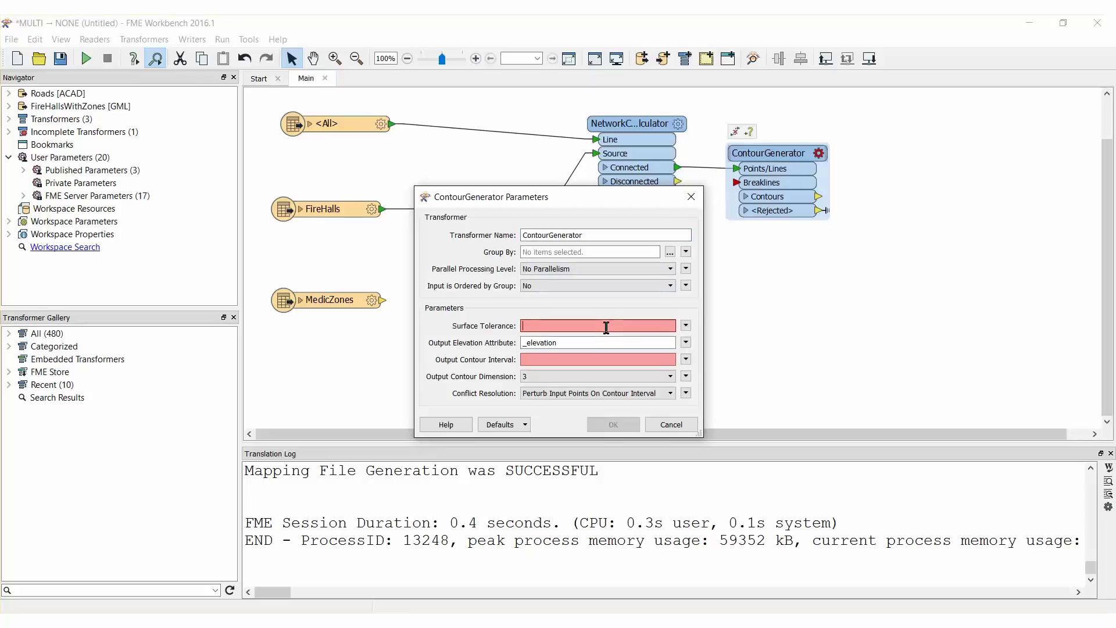
text(10)
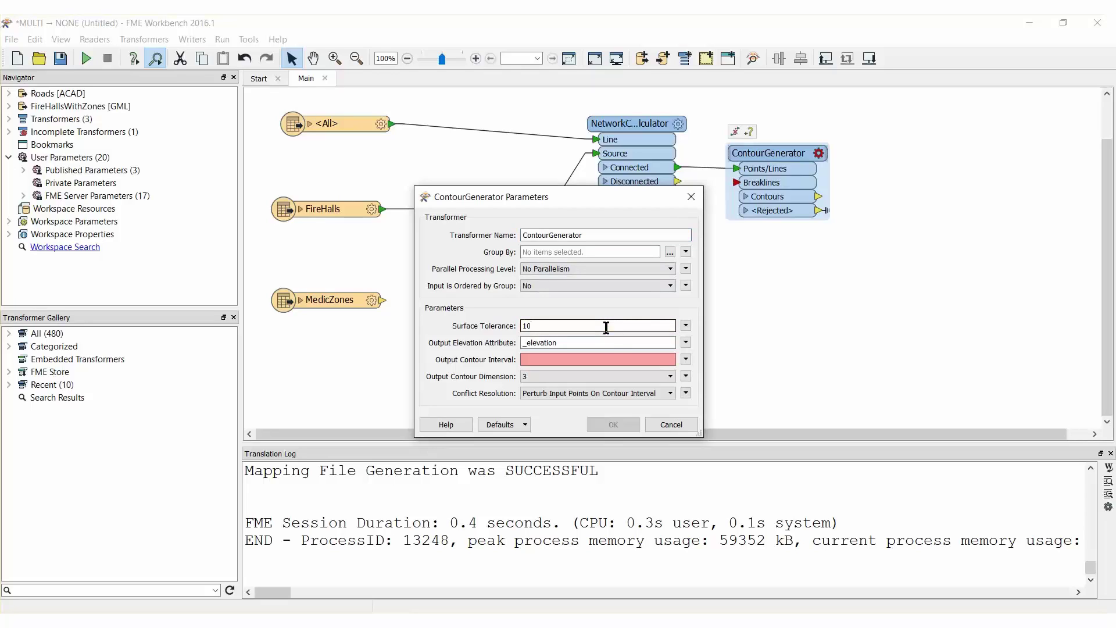
click(602, 359)
text(50)
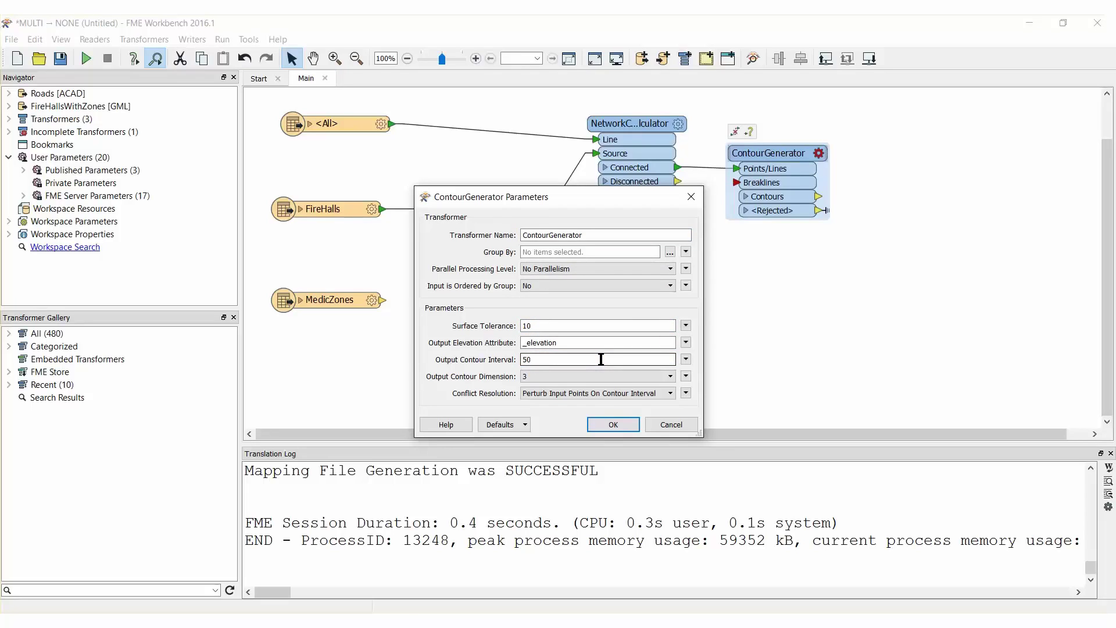
Confirm the contour settings and connect a new Inspector to the Contours output.
click(610, 424)
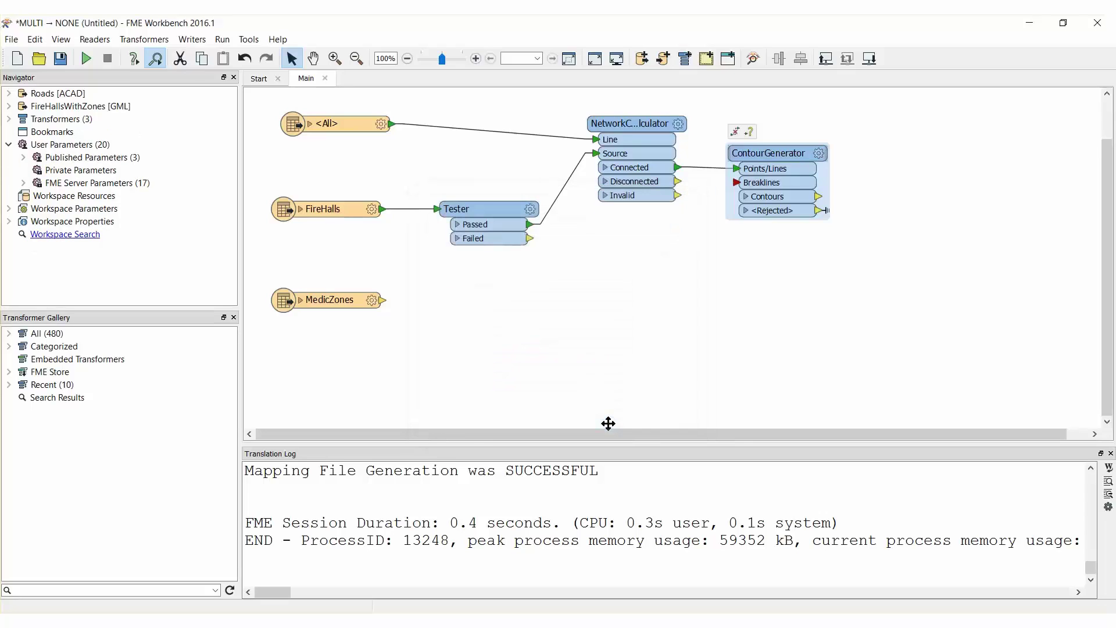
click(679, 364)
text(inspect)
key(Return)
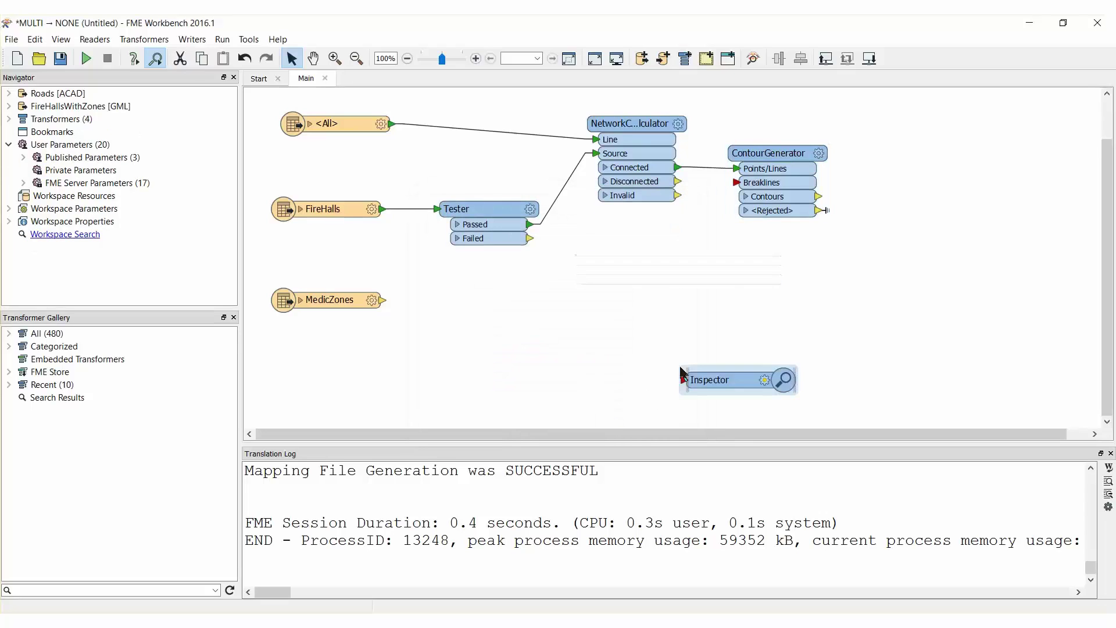
drag(714, 381, 889, 192)
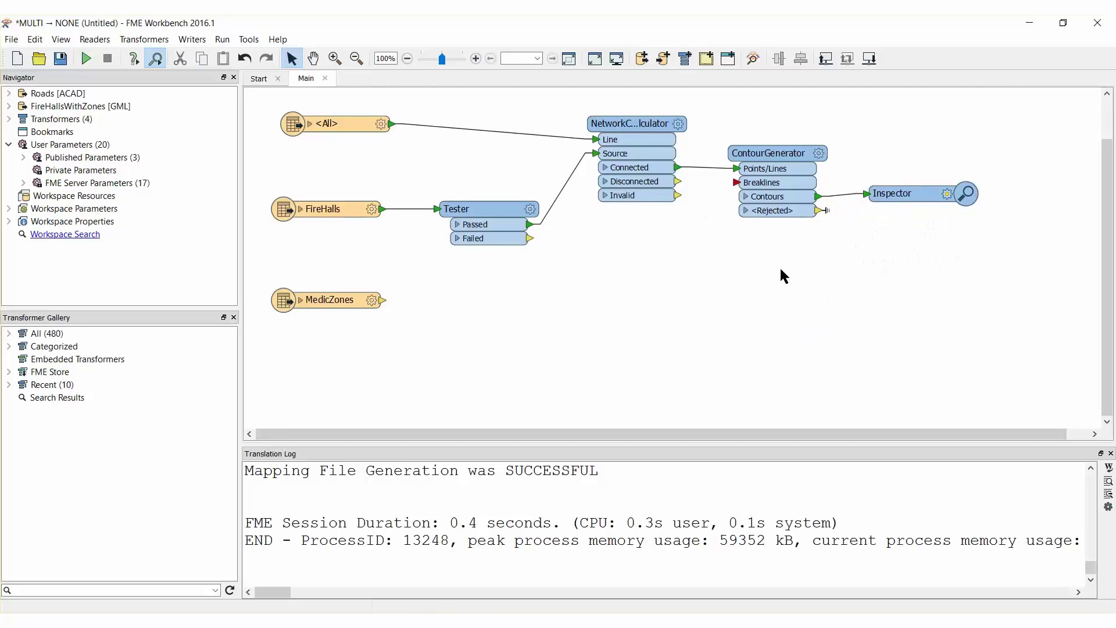
Run the workspace and zoom Data Inspector into the contour lines over downtown Vancouver.
click(86, 58)
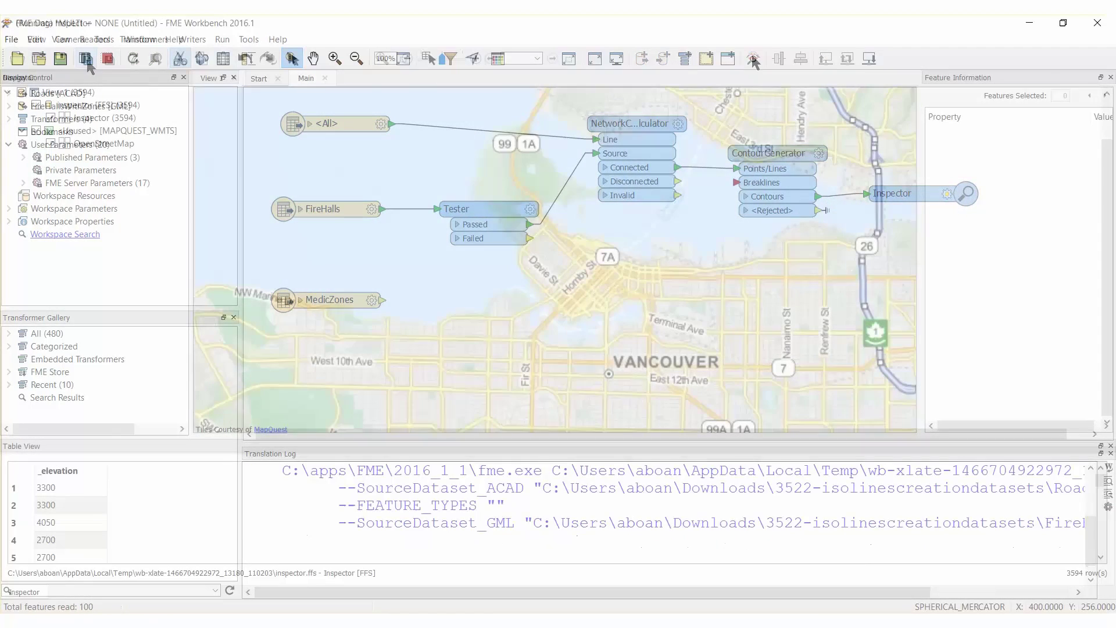
click(335, 59)
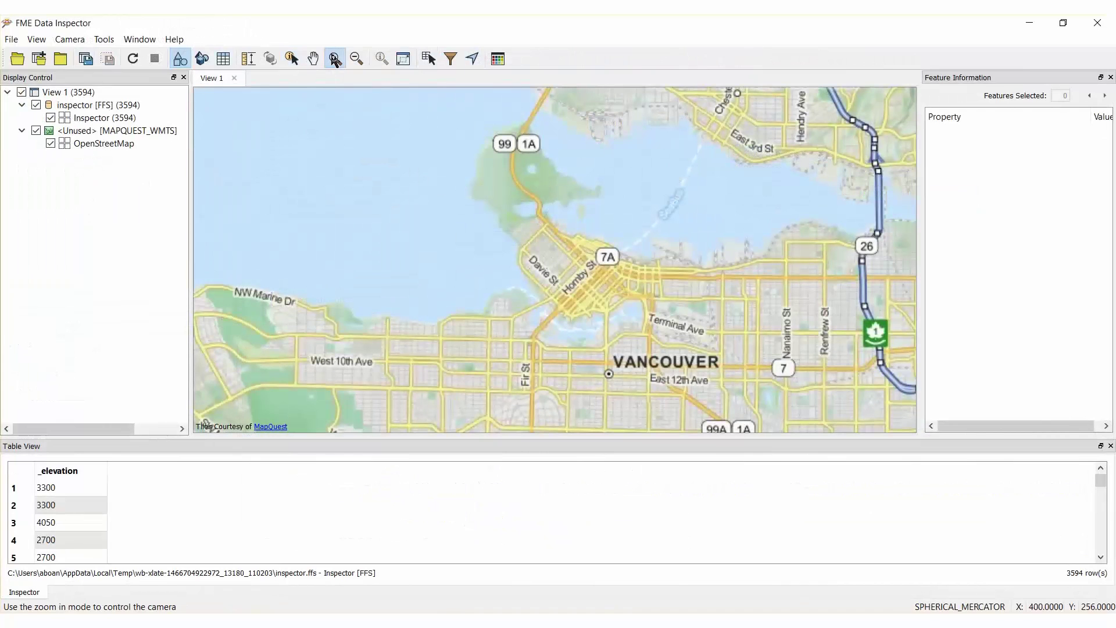
drag(445, 285, 637, 418)
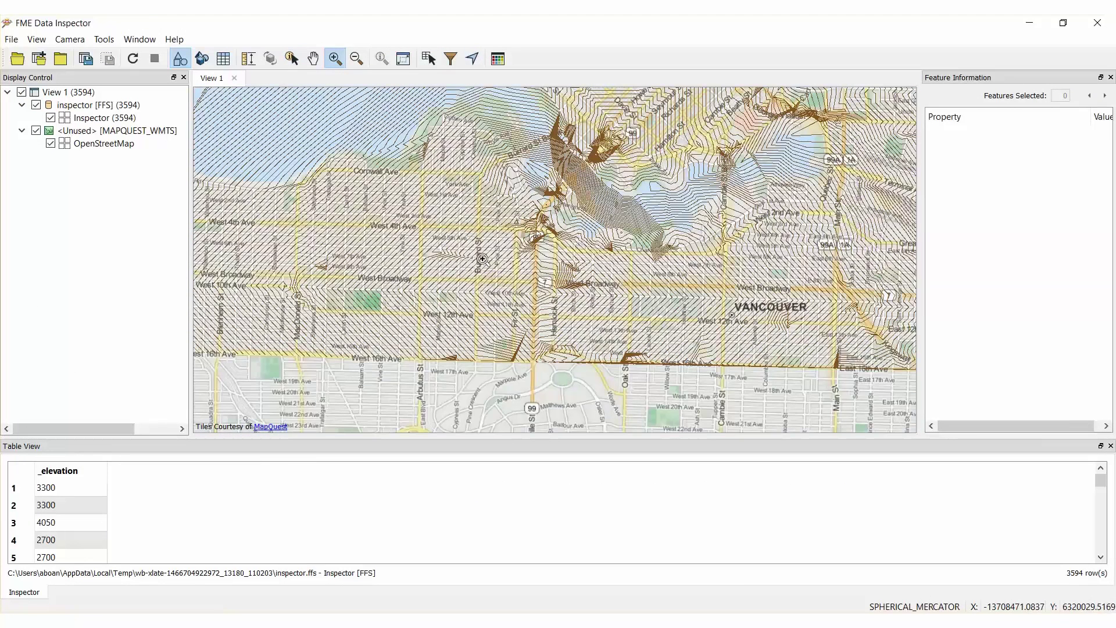
drag(482, 258, 602, 329)
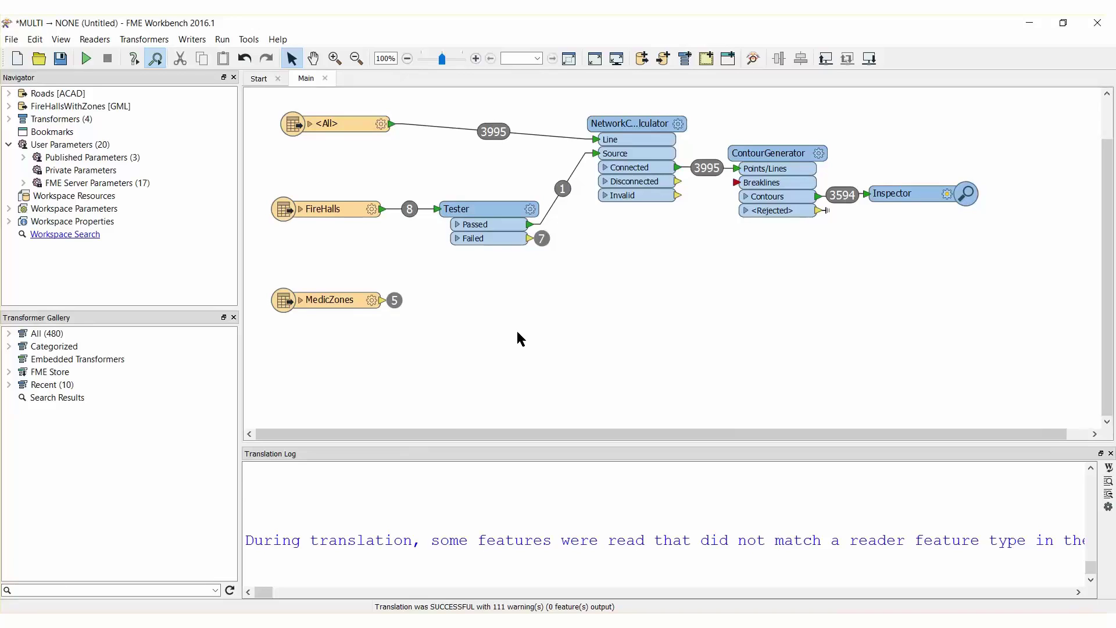
Insert an ExpressionEvaluator between the roads reader and the NetworkCostCalculator.
text(expre)
key(Return)
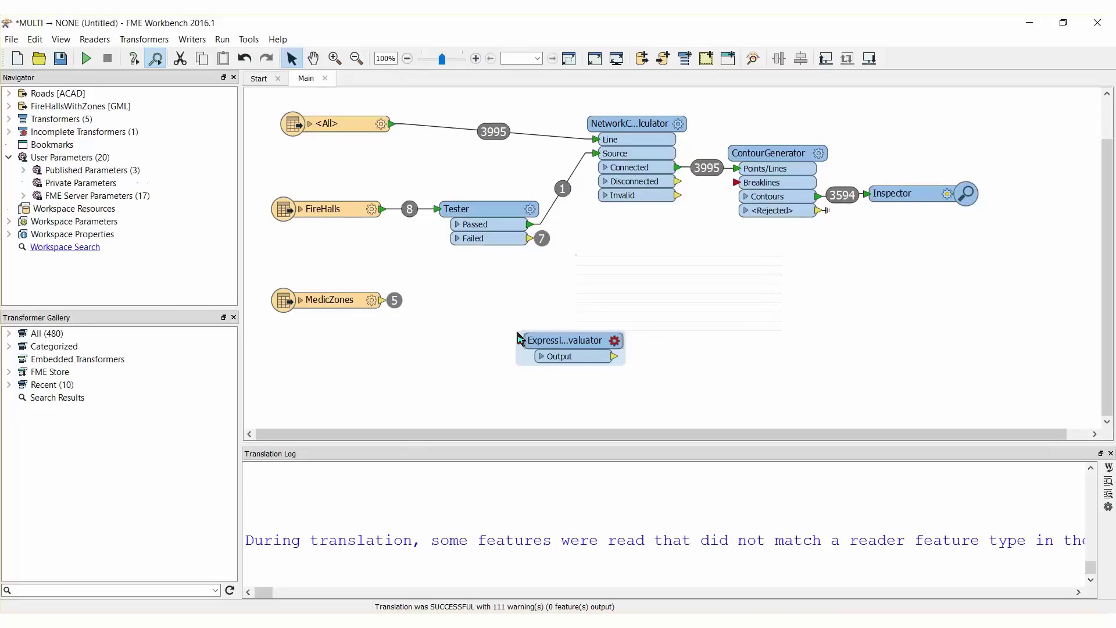
drag(559, 335, 474, 137)
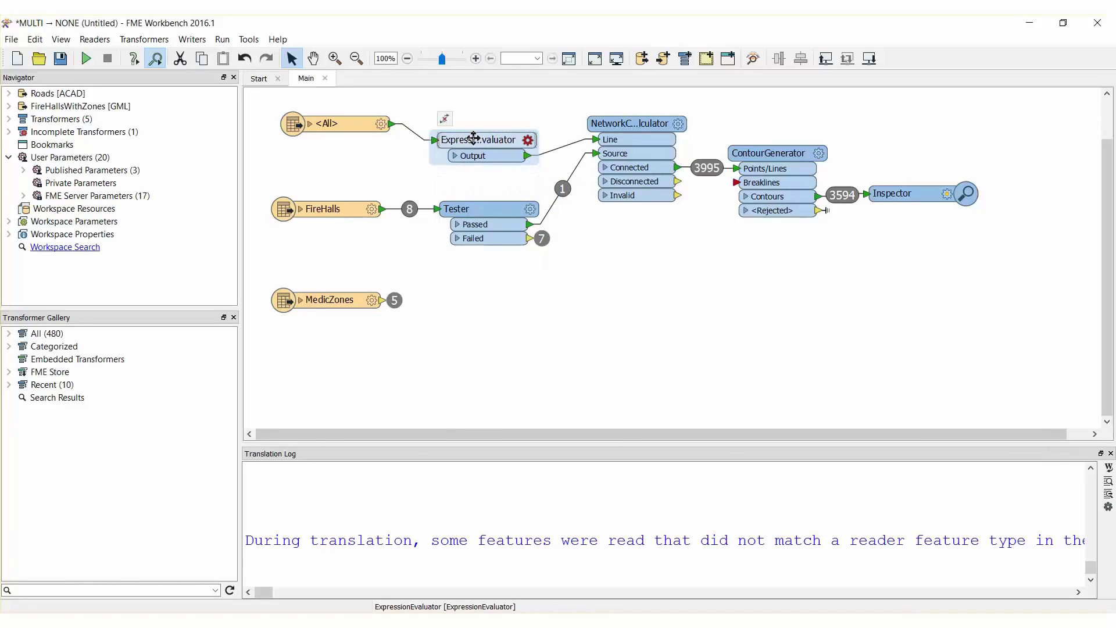
double_click(474, 138)
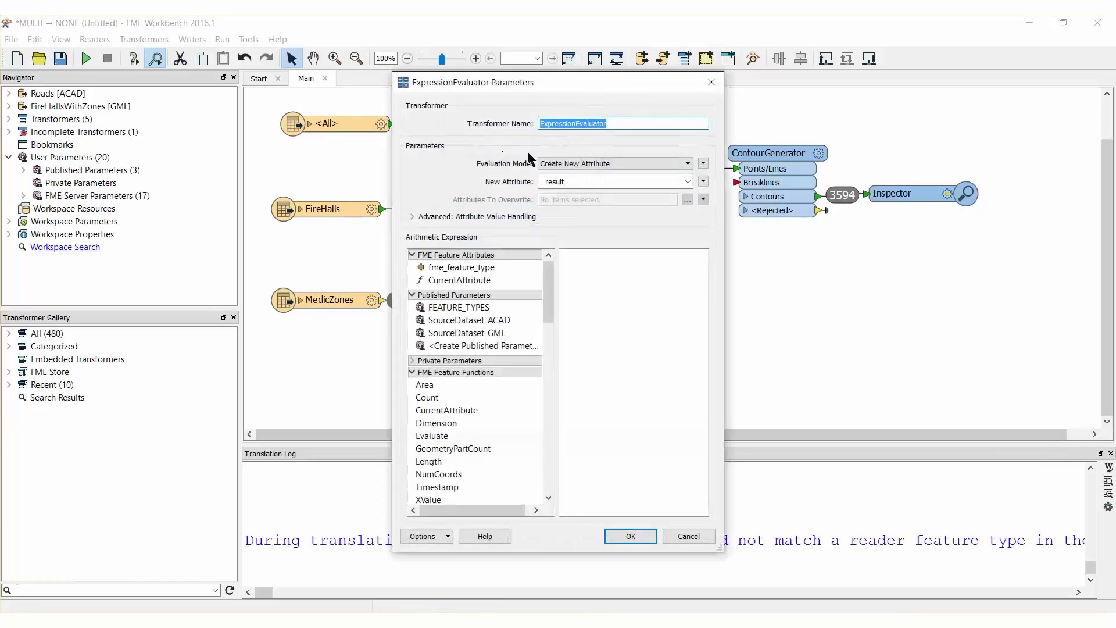
double_click(581, 182)
text(TravelTime)
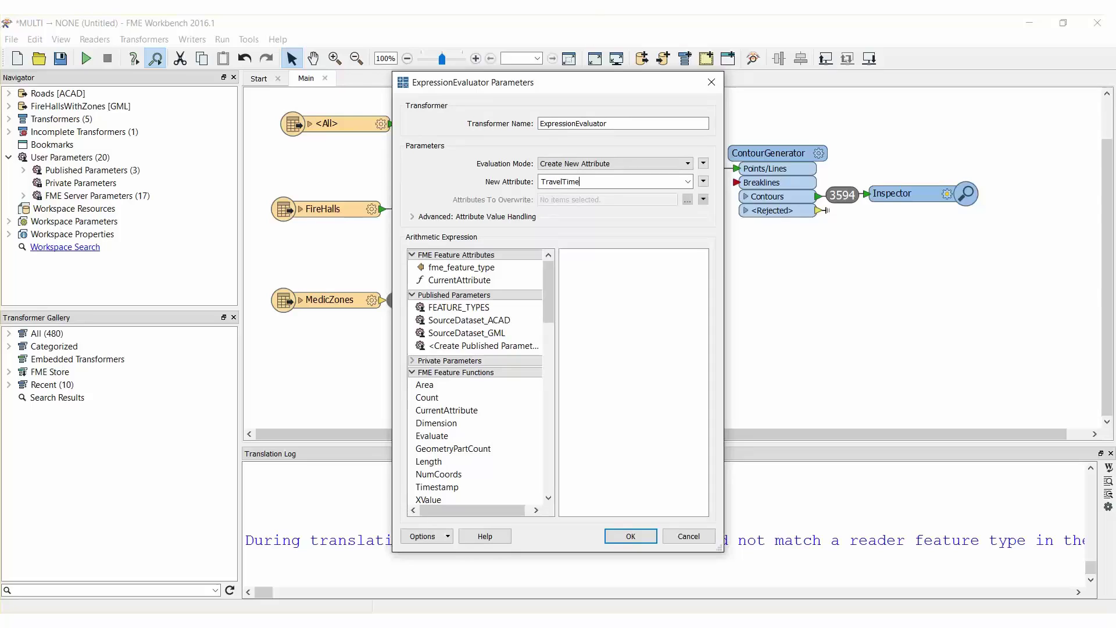
click(625, 277)
text(@Length()/916.666666)
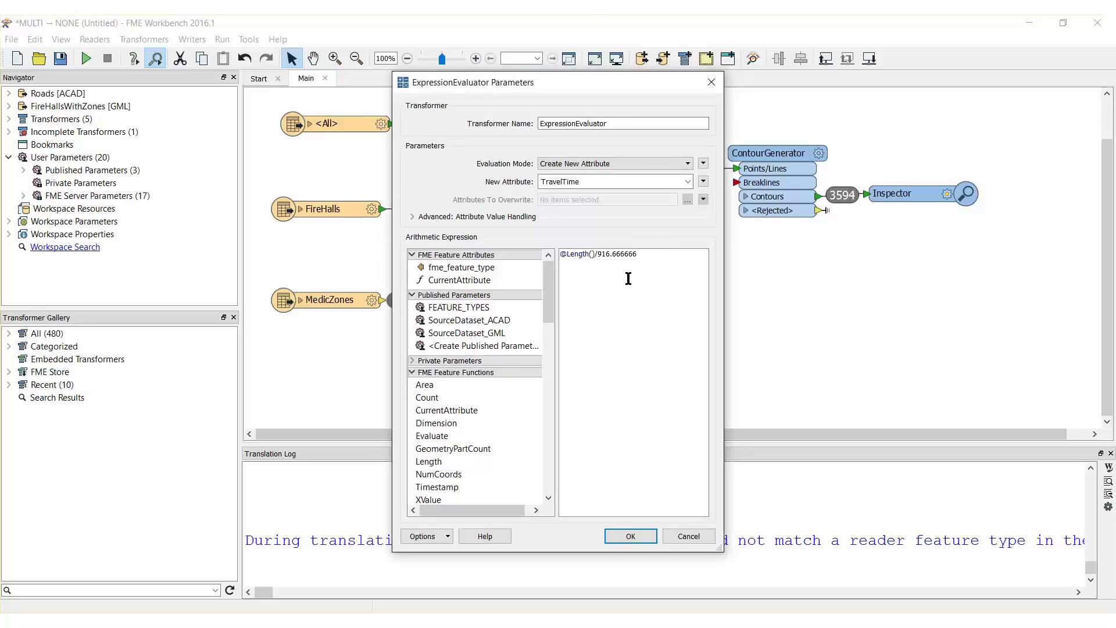
click(632, 536)
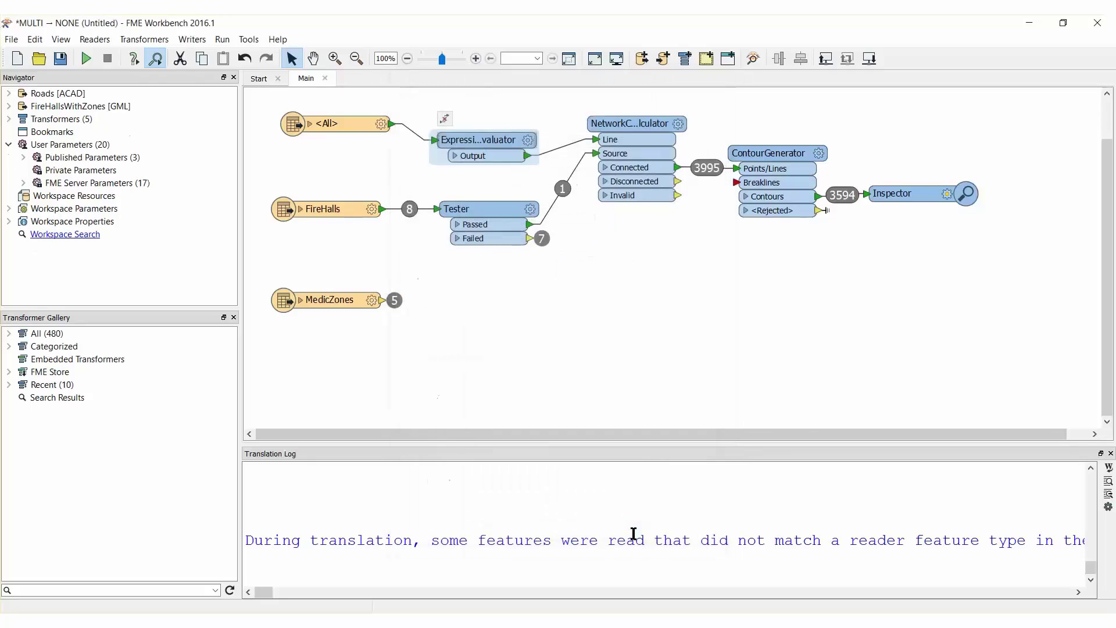
Set NetworkCostCalculator to weight By Two Attributes, using TravelTime as both forward and reverse weight.
click(633, 124)
double_click(632, 123)
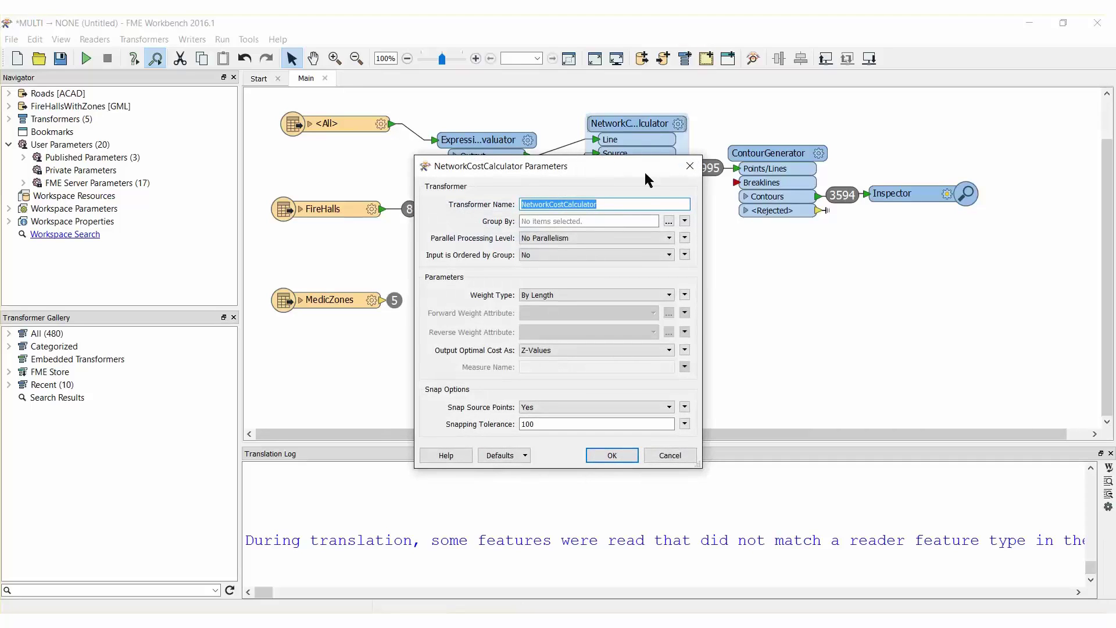
click(671, 295)
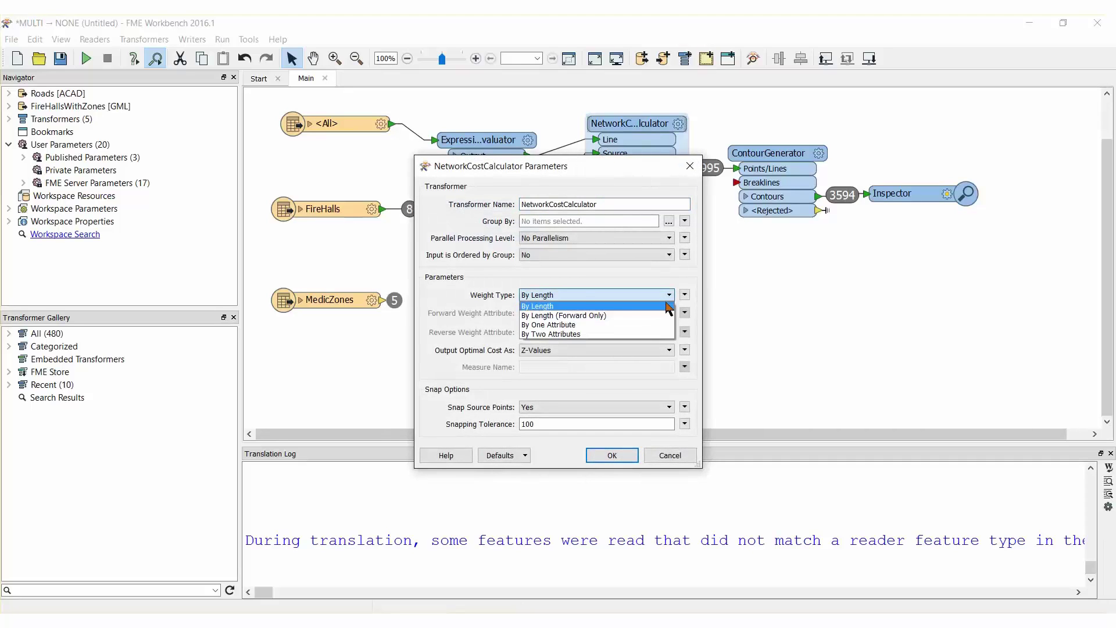
click(657, 333)
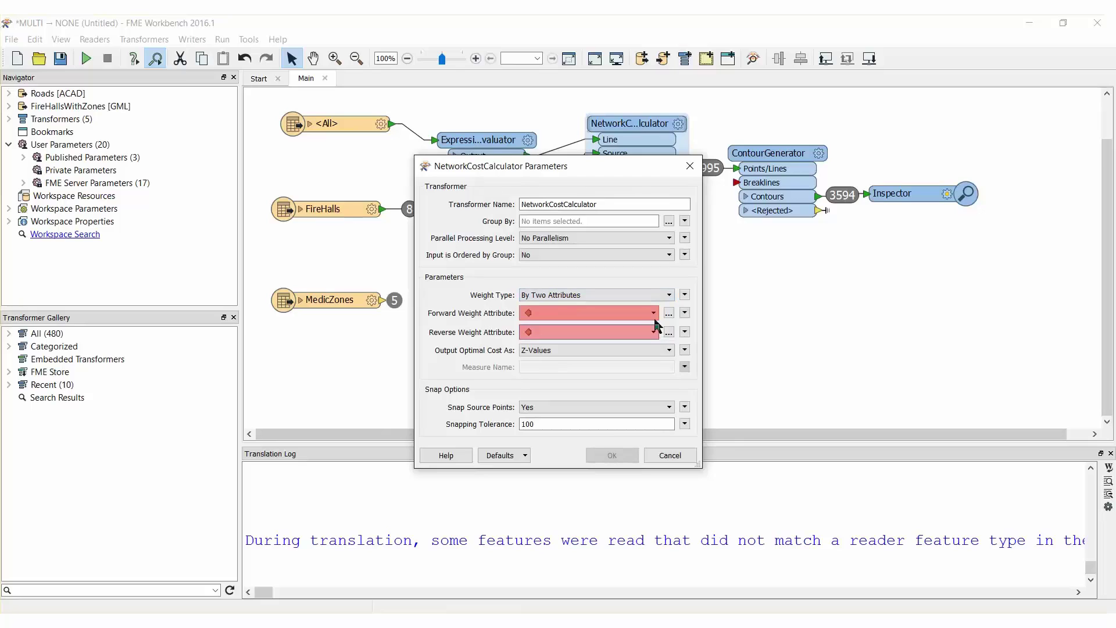
click(654, 314)
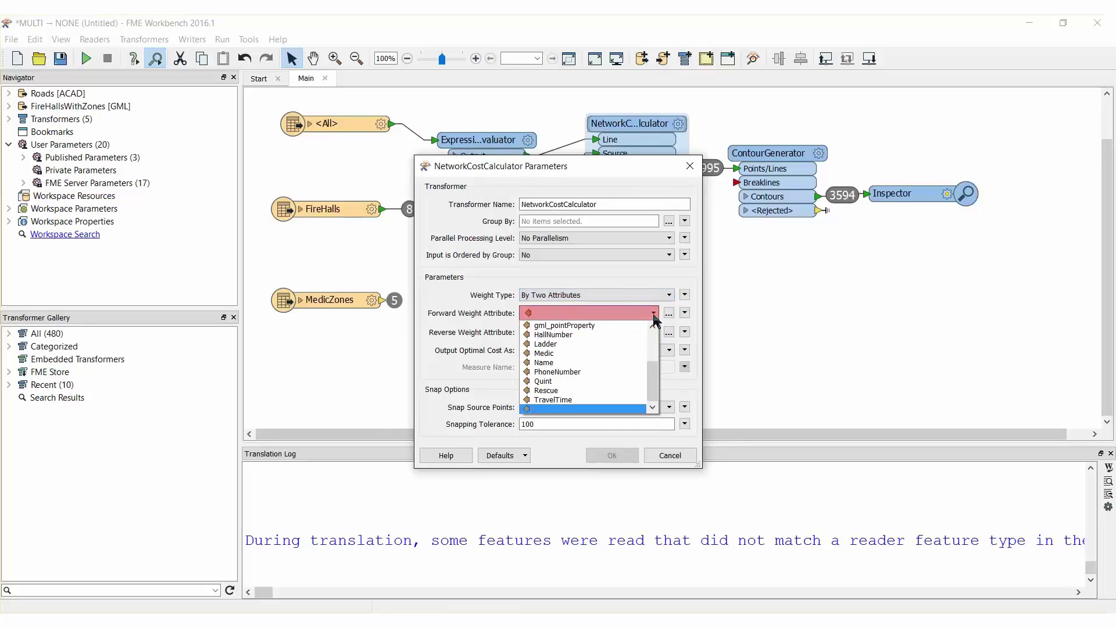
click(633, 400)
click(654, 334)
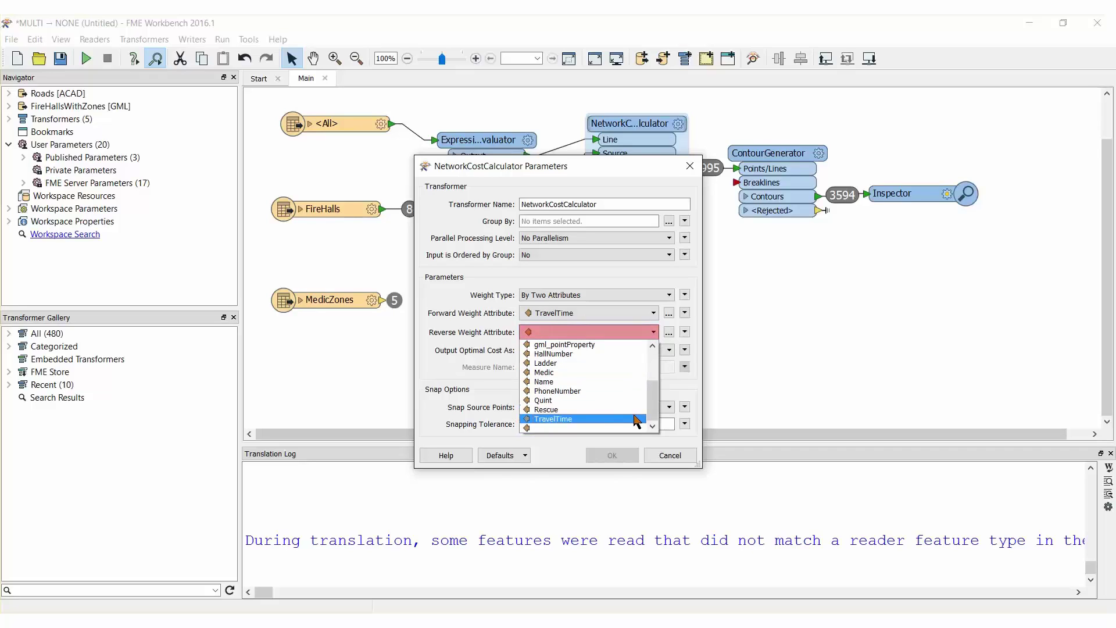
click(633, 417)
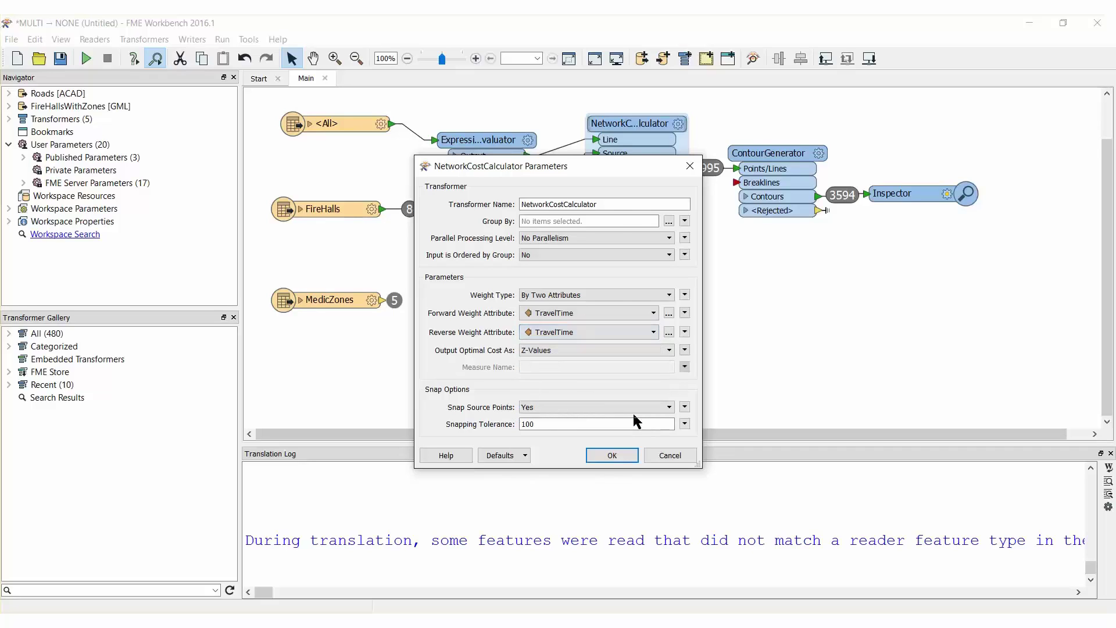
click(624, 454)
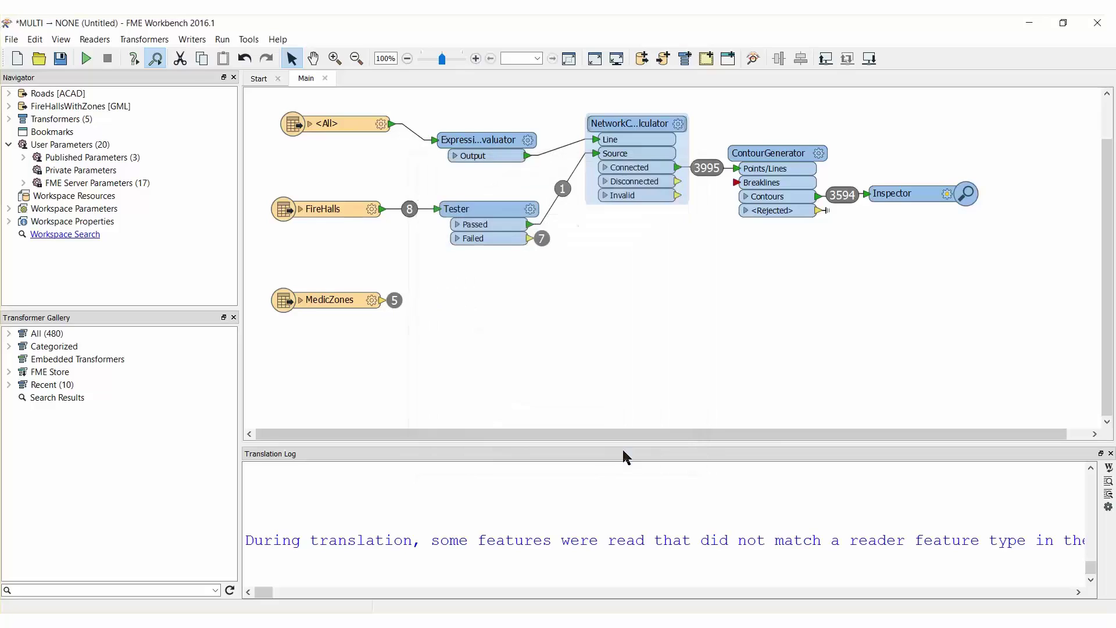
Change the ContourGenerator's Surface Tolerance to 1 and its Output Contour Interval to 1.
double_click(769, 155)
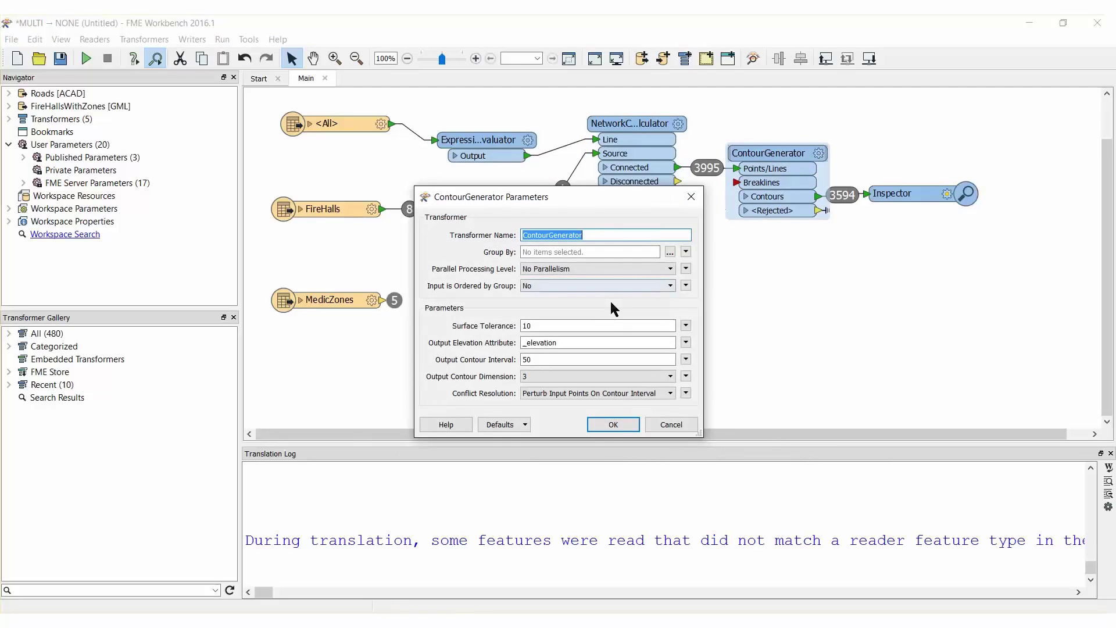
double_click(599, 325)
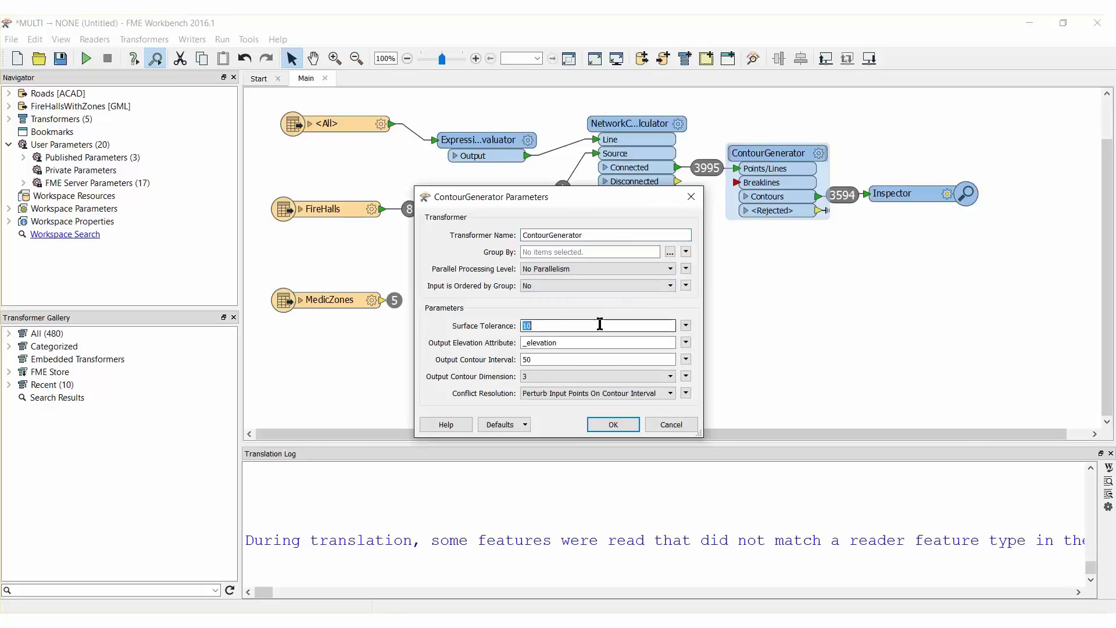
text(1)
double_click(578, 364)
text(1)
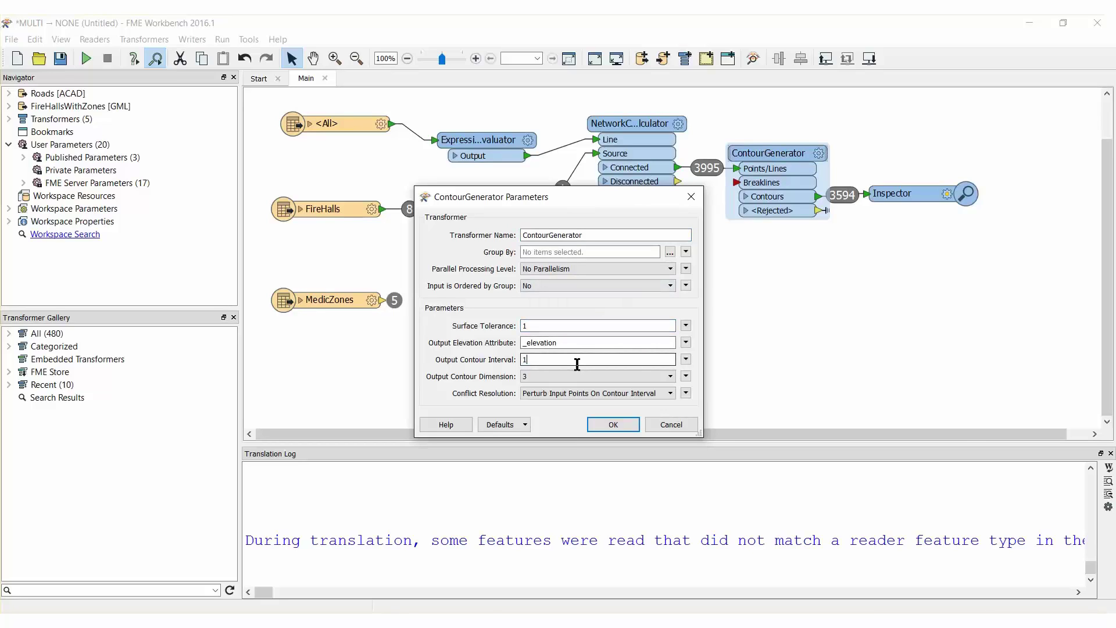
click(601, 421)
click(713, 358)
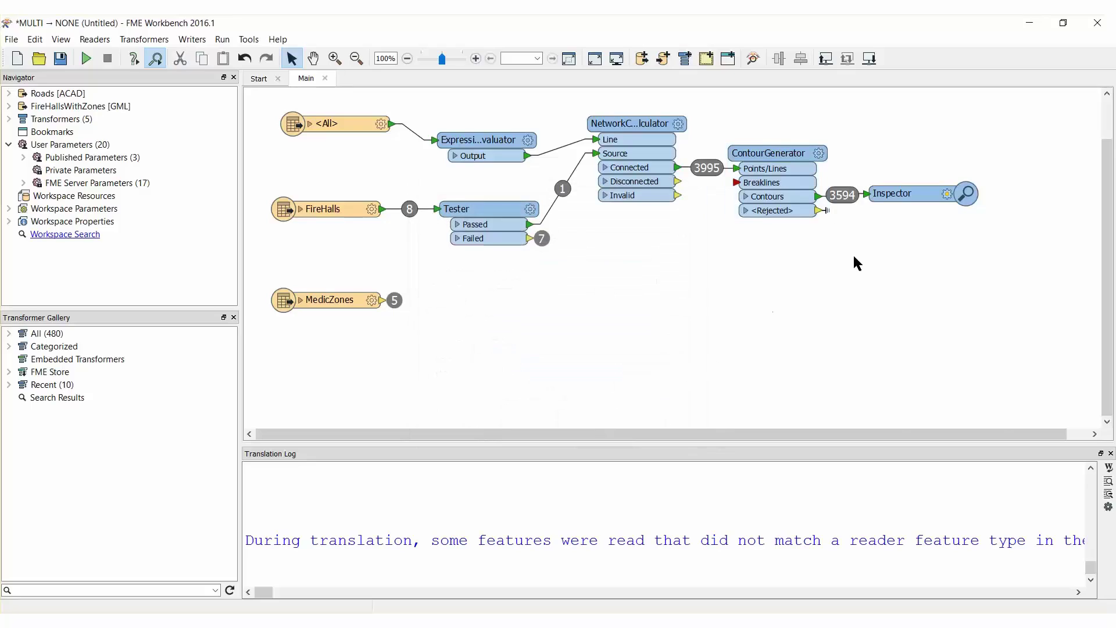
click(909, 196)
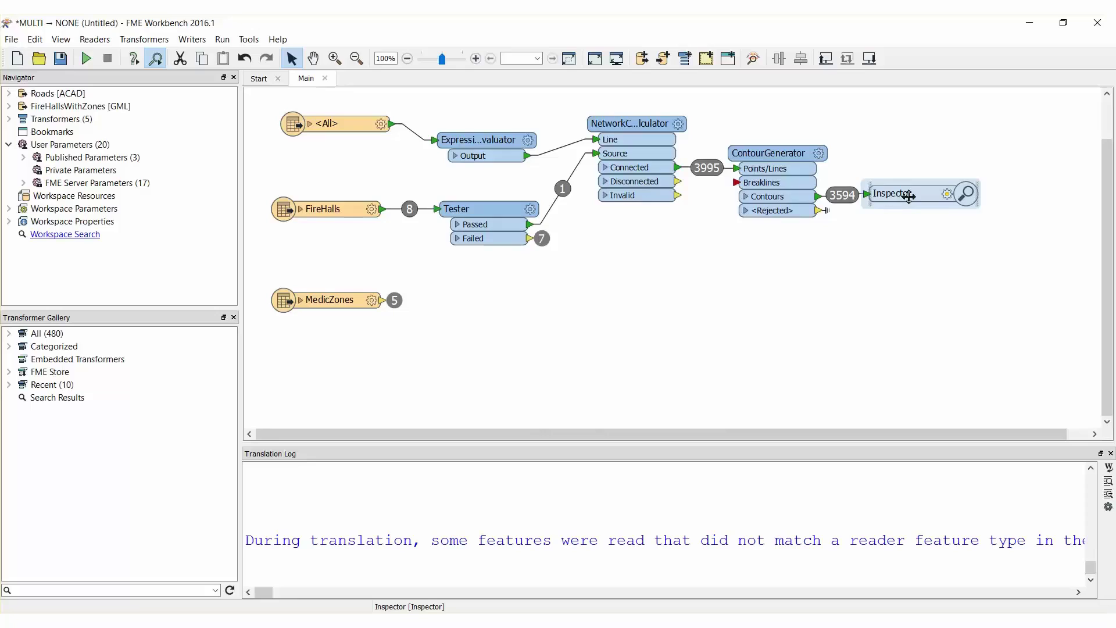
Replace the Inspector with a Clipper, wiring Contours as Clippee and MedicZones as Clipper.
key(Delete)
text(clipper)
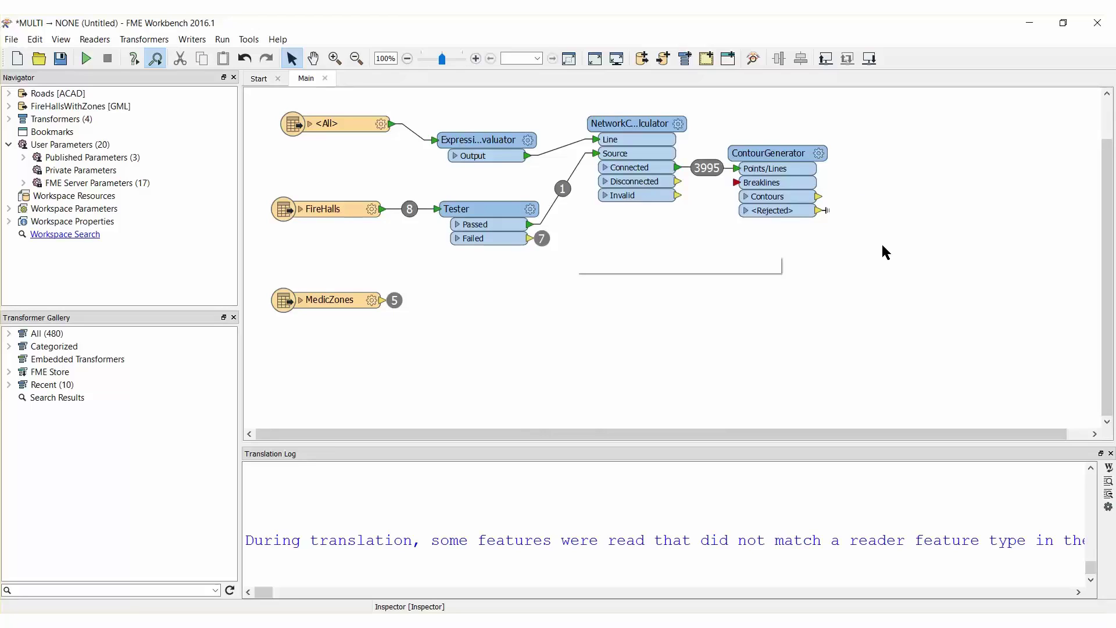
key(Return)
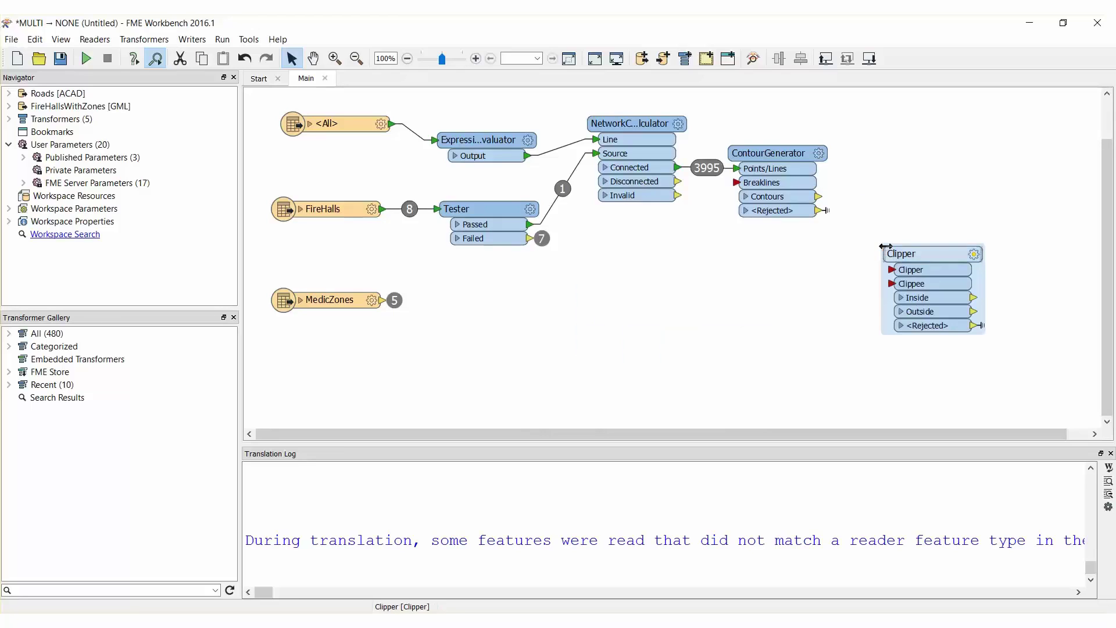
drag(915, 258, 870, 281)
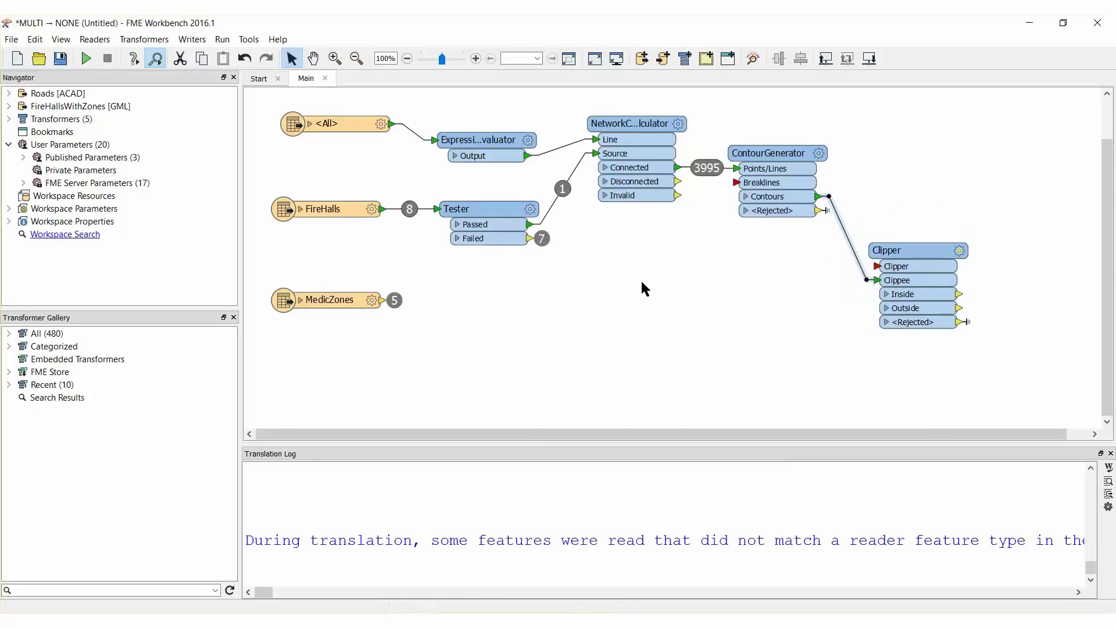
click(385, 301)
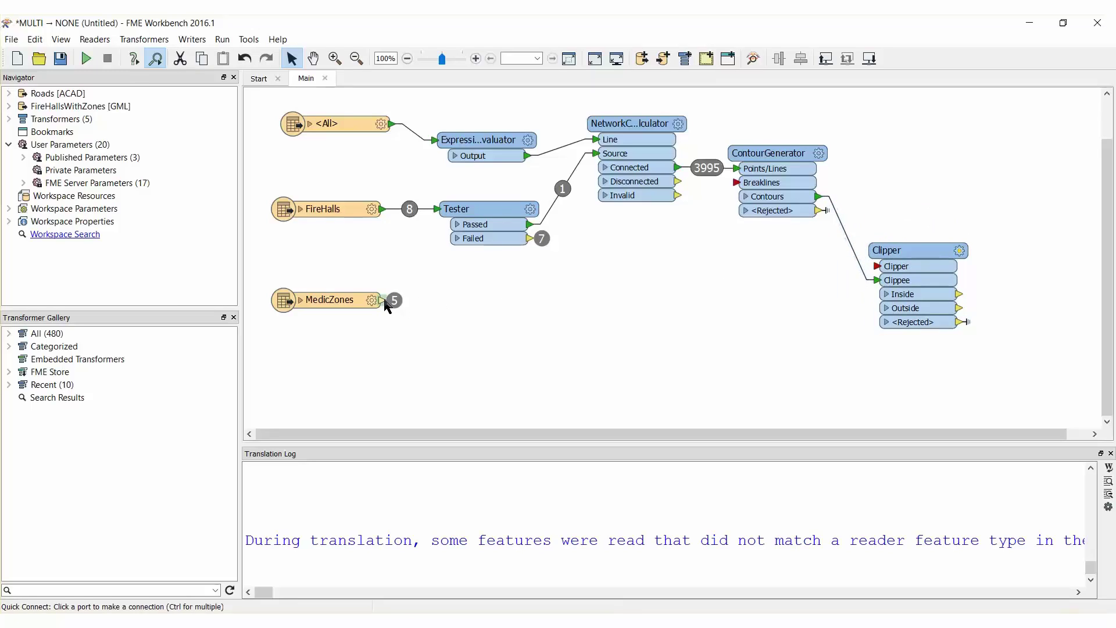
click(878, 266)
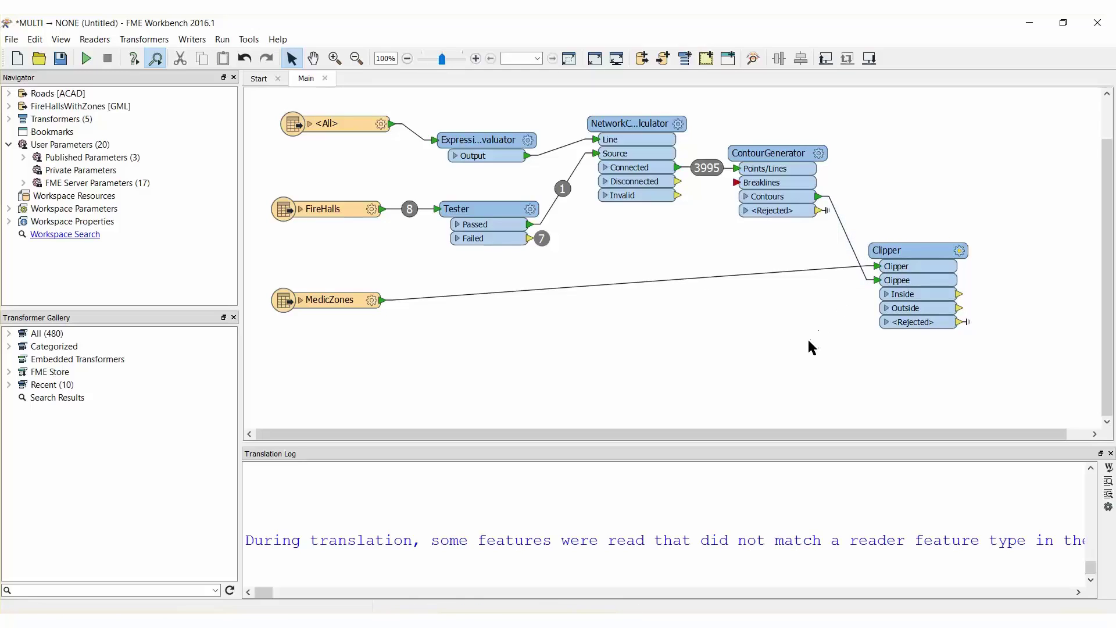
Insert a duplicate of the Tester into the MedicZones-to-Clipper connection.
click(504, 208)
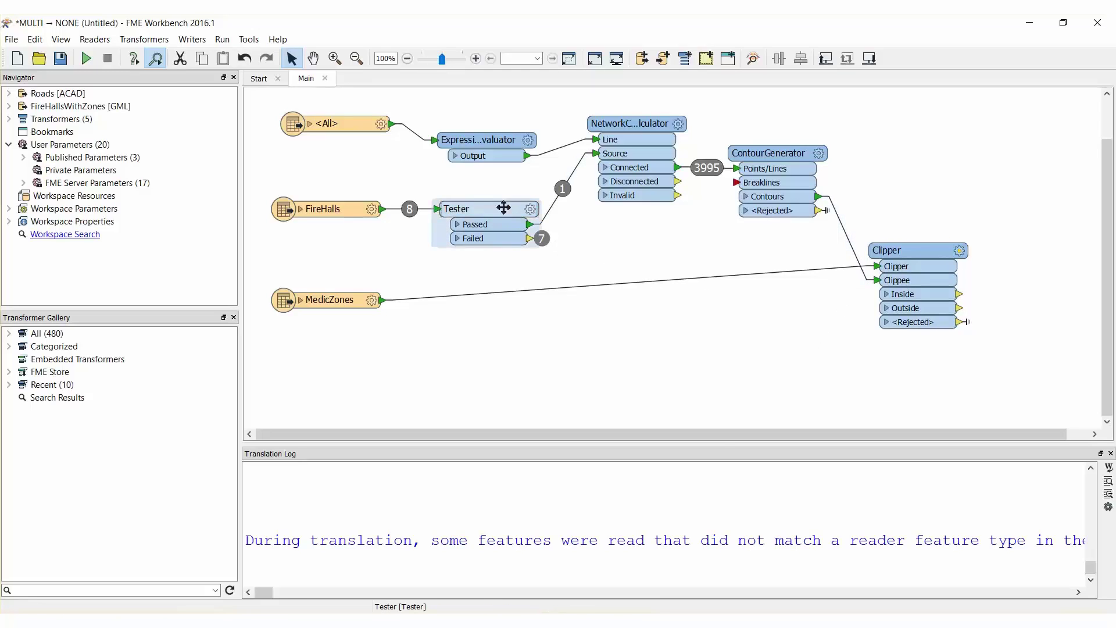
right_click(504, 209)
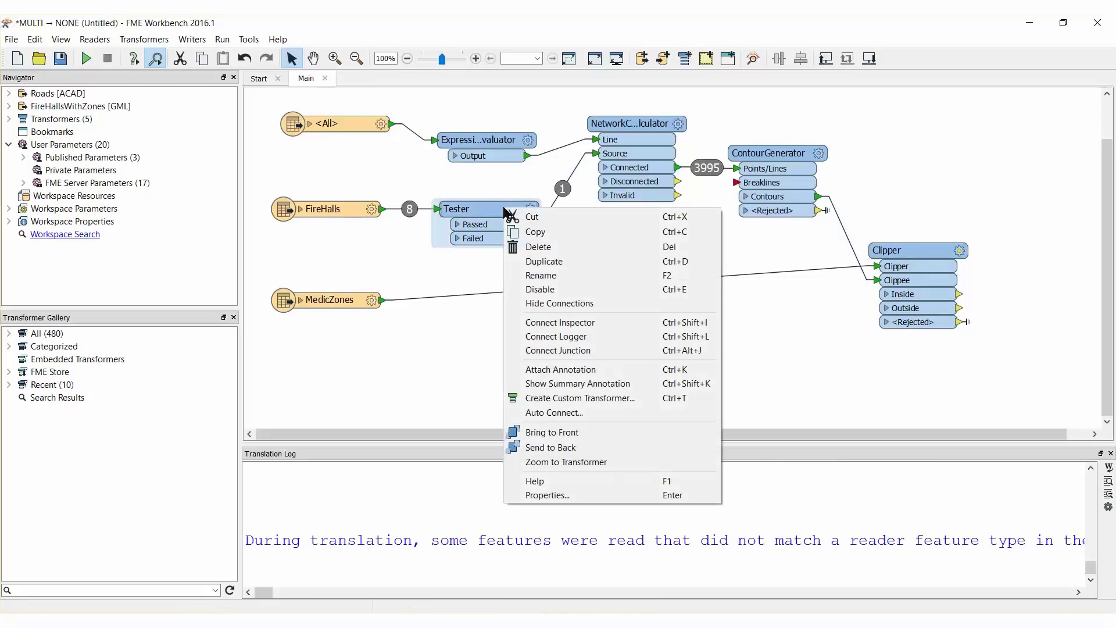
click(542, 261)
drag(512, 228, 517, 312)
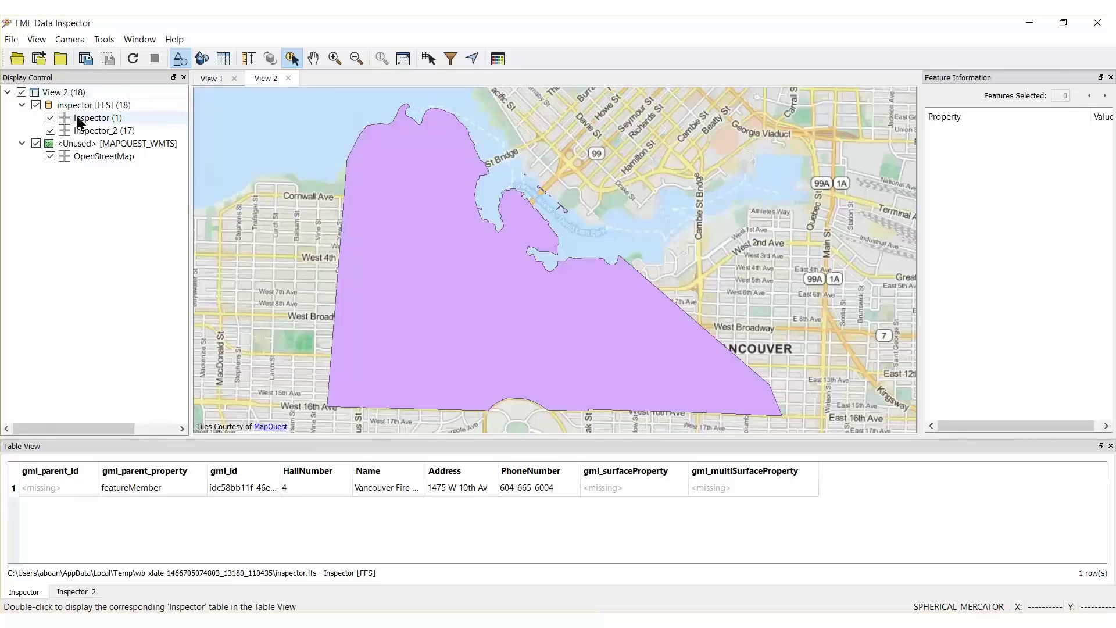
Give the Inspector zone polygon a fill opacity of 0.45.
double_click(65, 117)
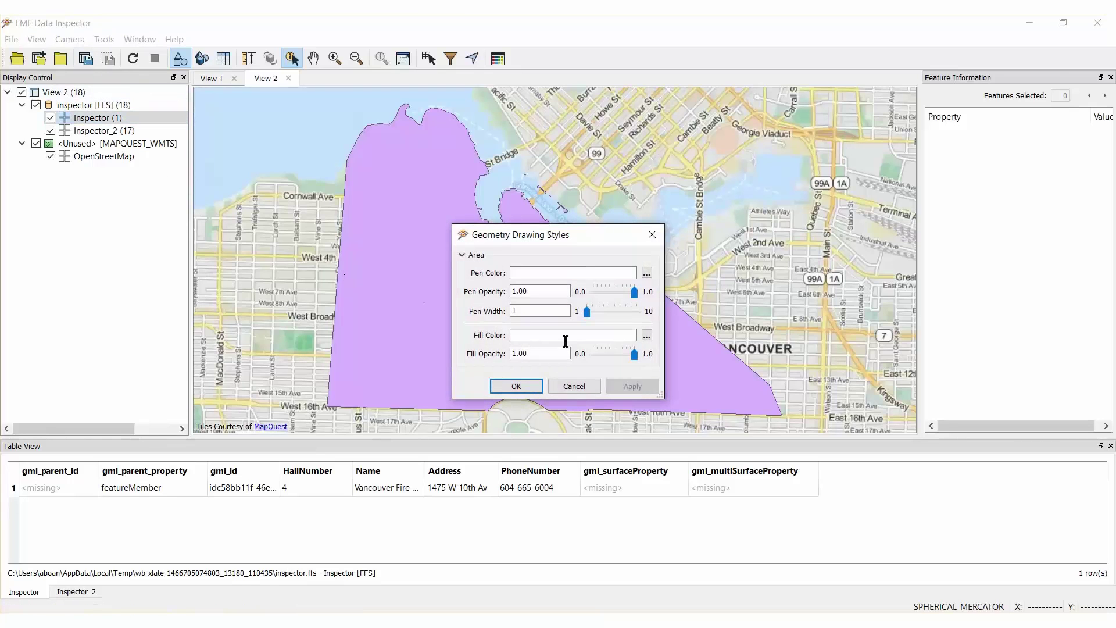
drag(635, 354, 611, 355)
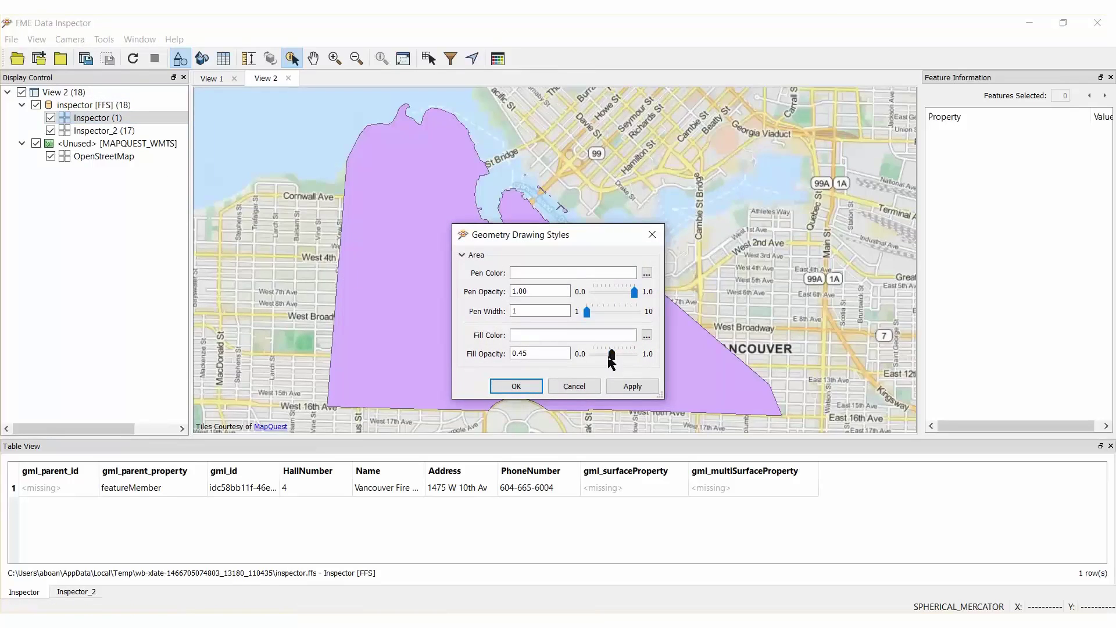
click(619, 381)
click(517, 386)
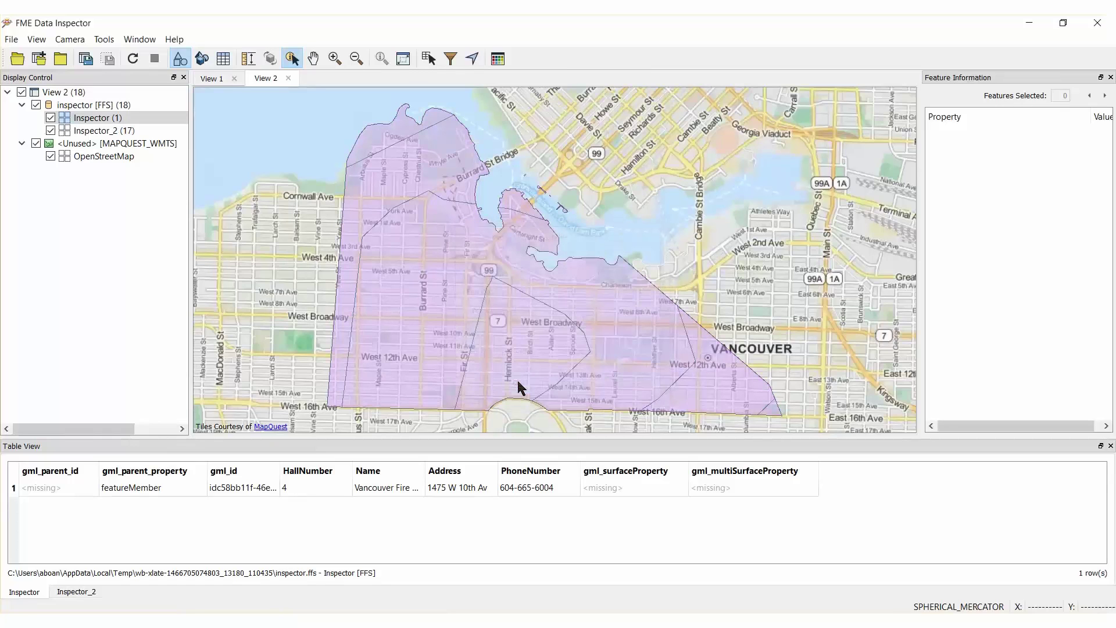
Style the Inspector_2 contour lines red with a line width of 3.
double_click(68, 132)
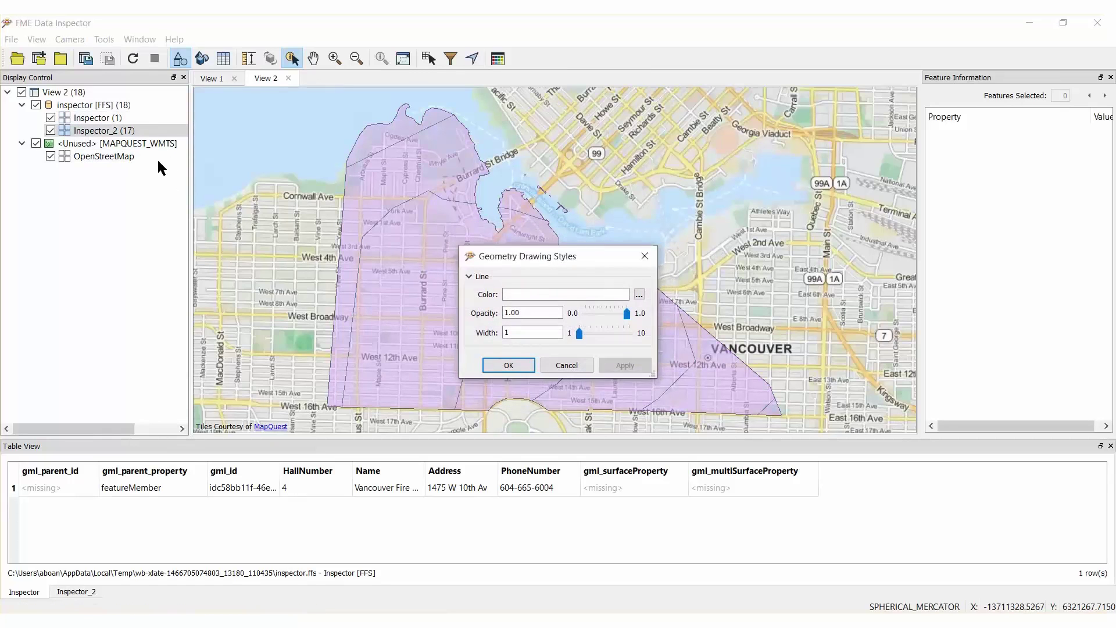
click(638, 297)
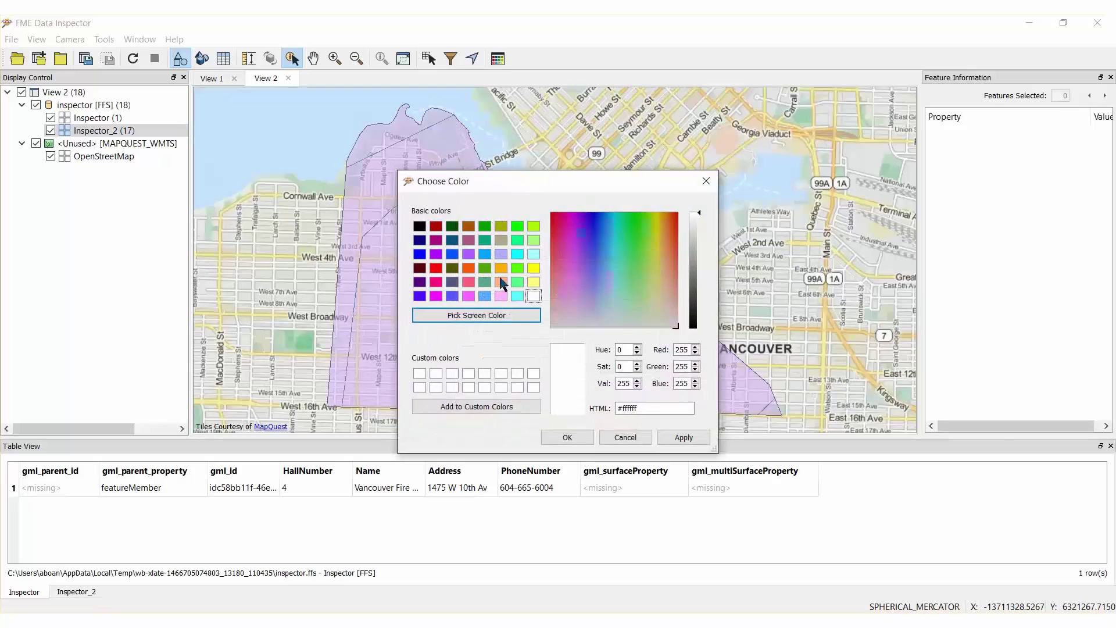
click(437, 270)
click(564, 437)
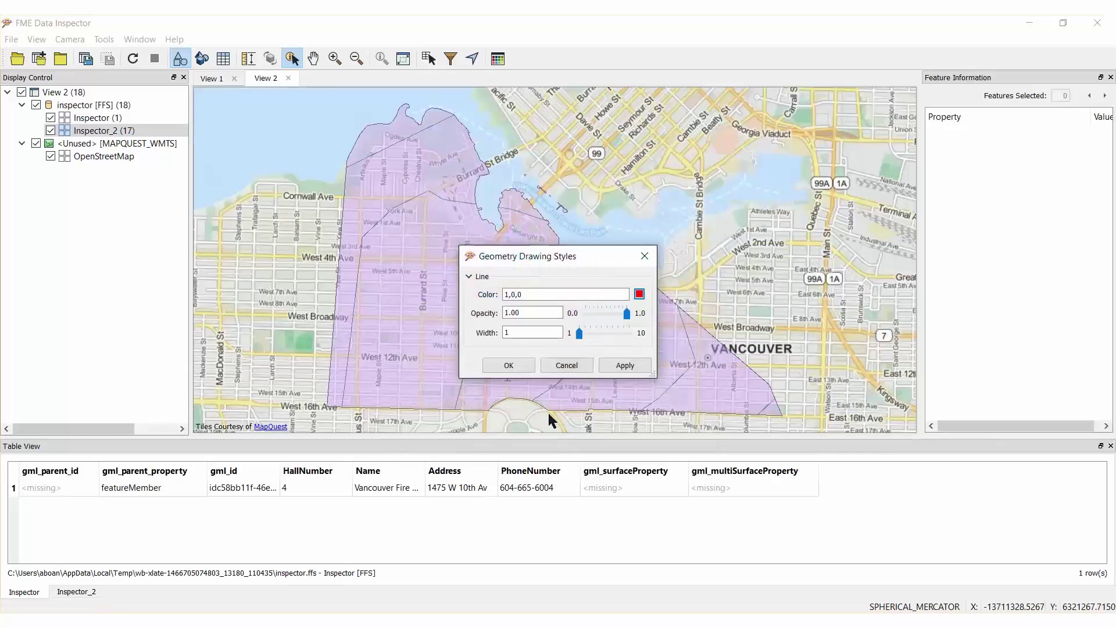
double_click(510, 334)
text(3)
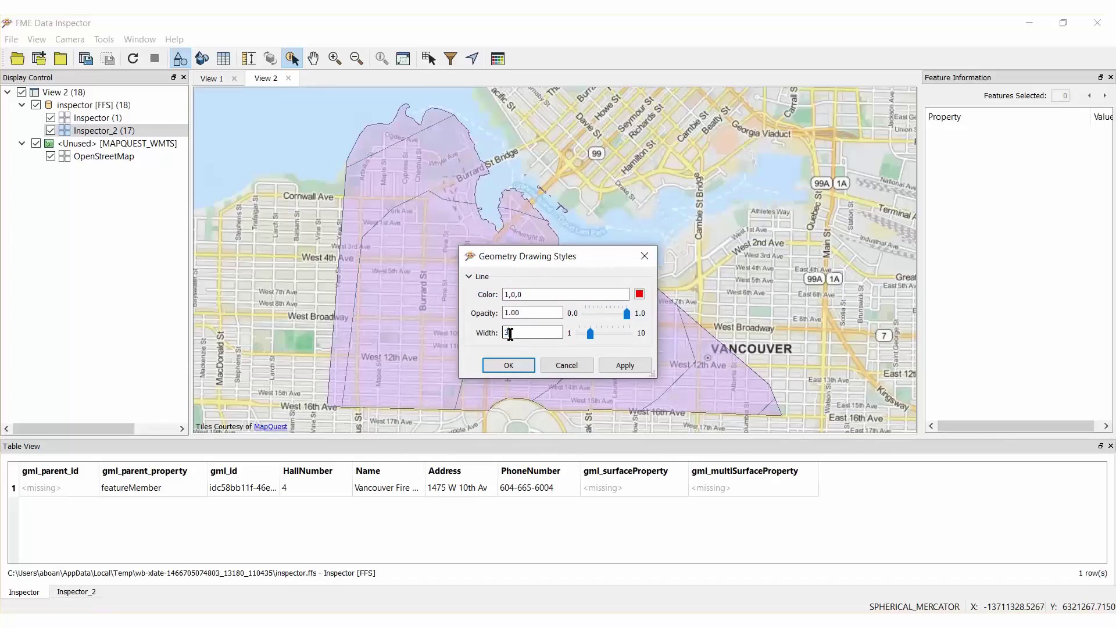
click(509, 365)
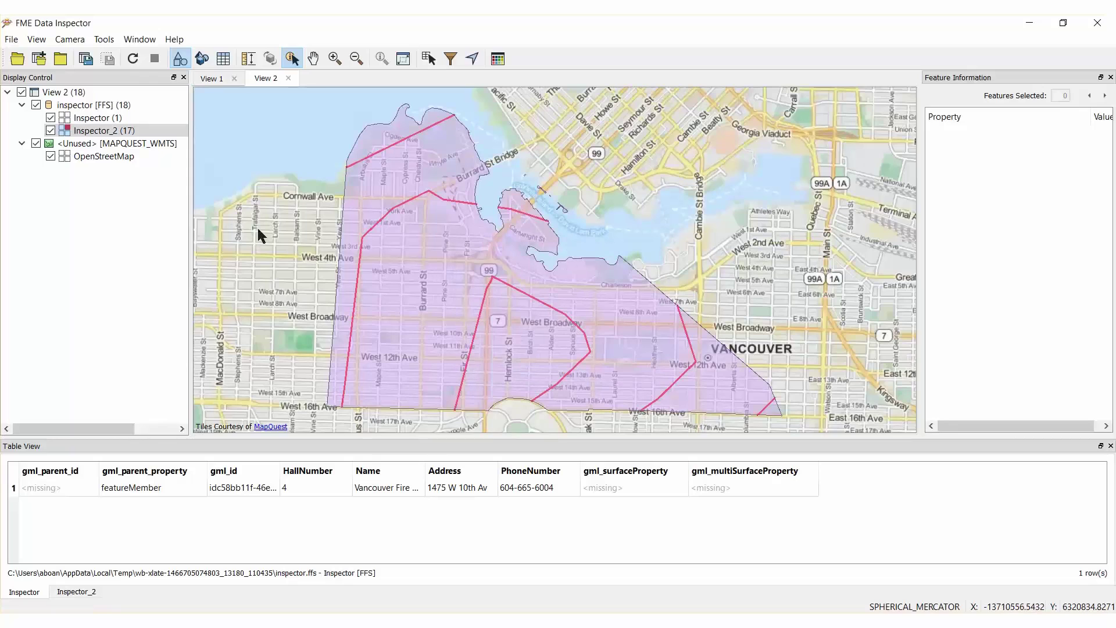